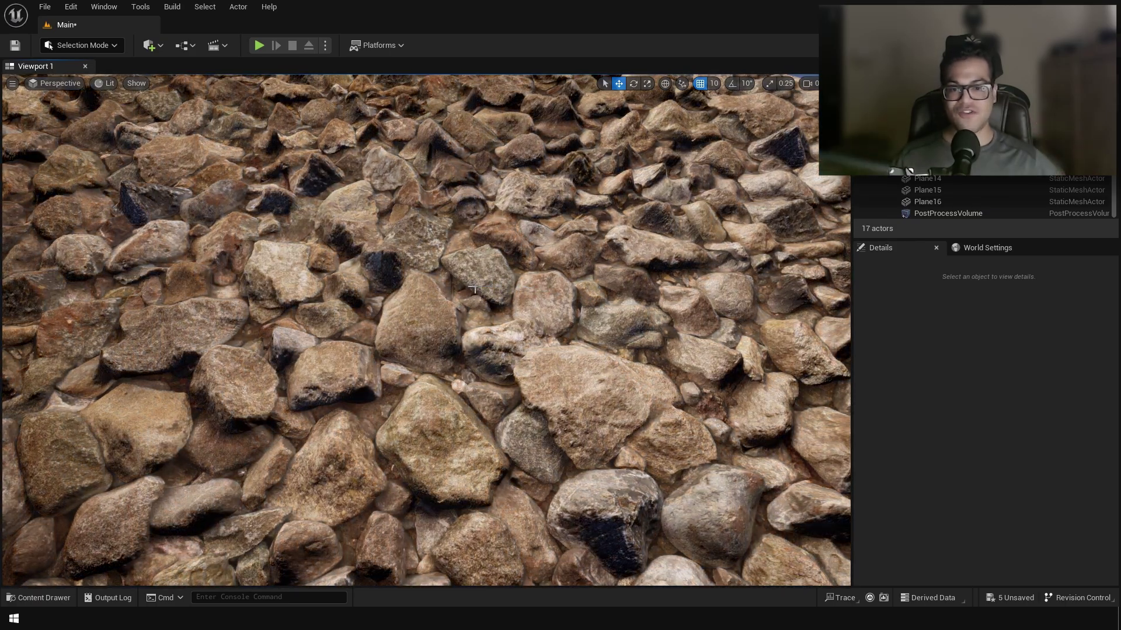
Rotate the directional light across the rock surface to examine its parallax shading and shadows.
key("ctrl+l")
key("ctrl+l")
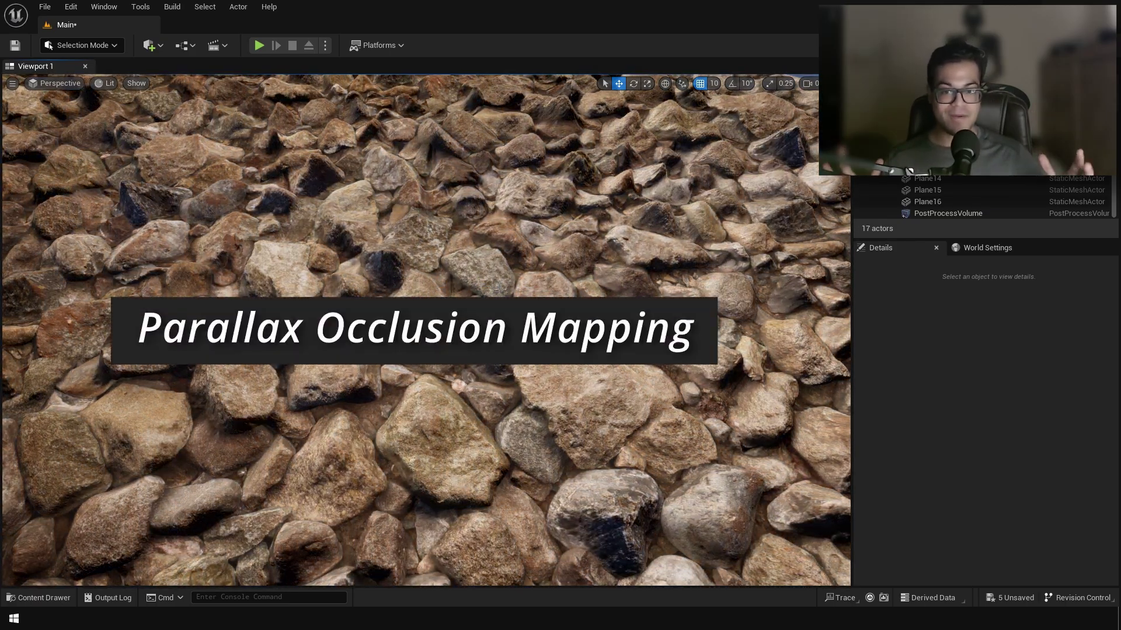
key("ctrl+l")
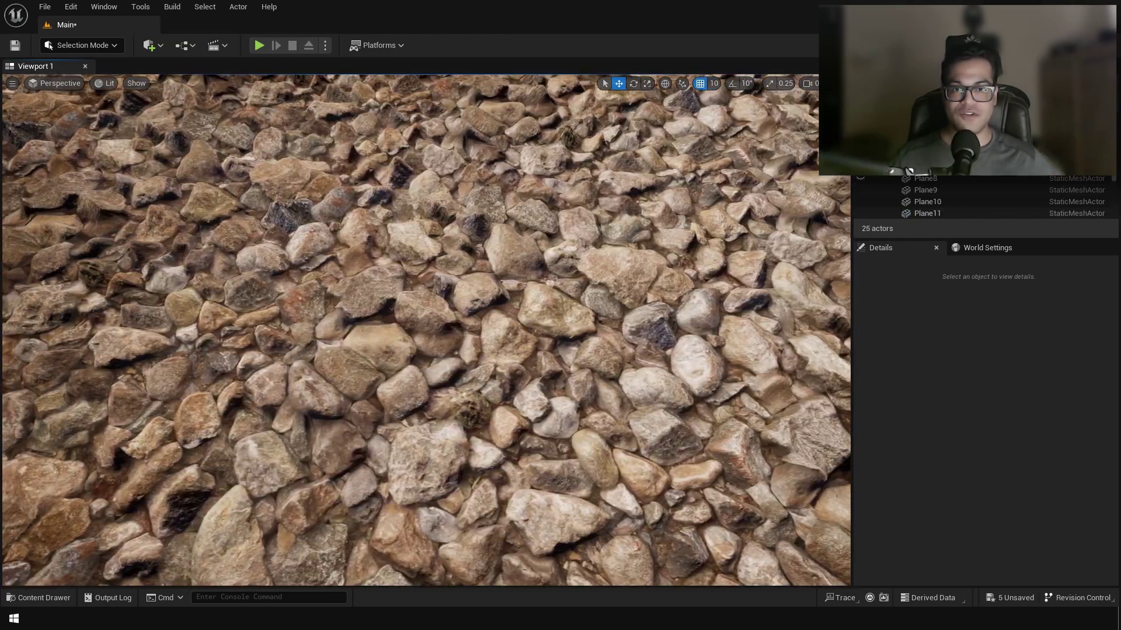
Inspect the rock plane's underlying geometry in Wireframe view mode and return to the Lit view mode.
key("a")
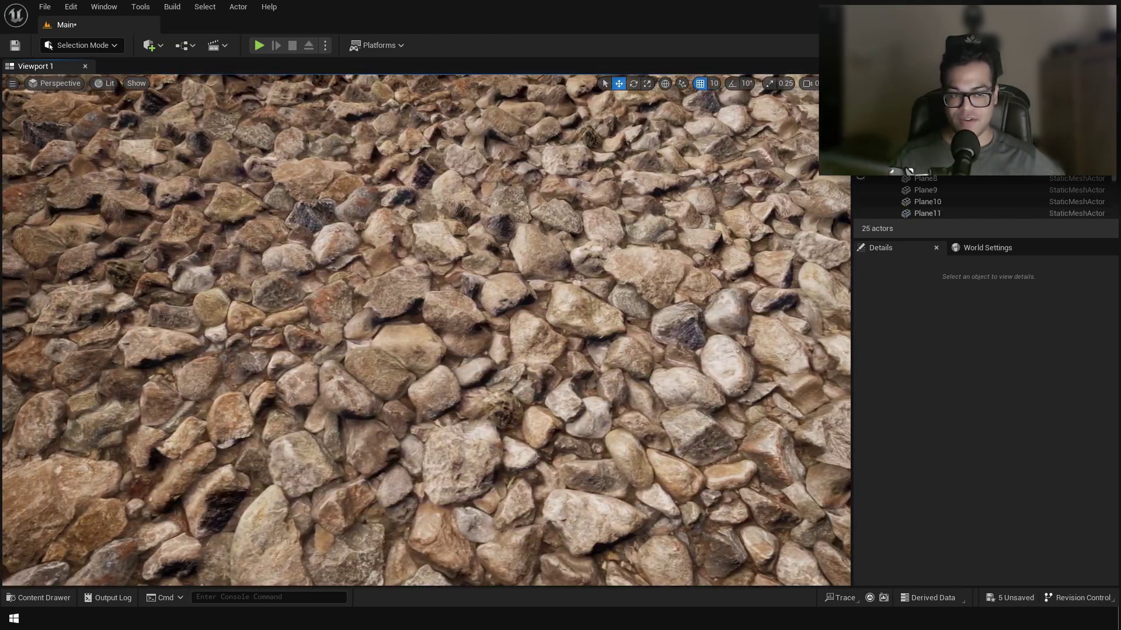
key("s")
key("s")
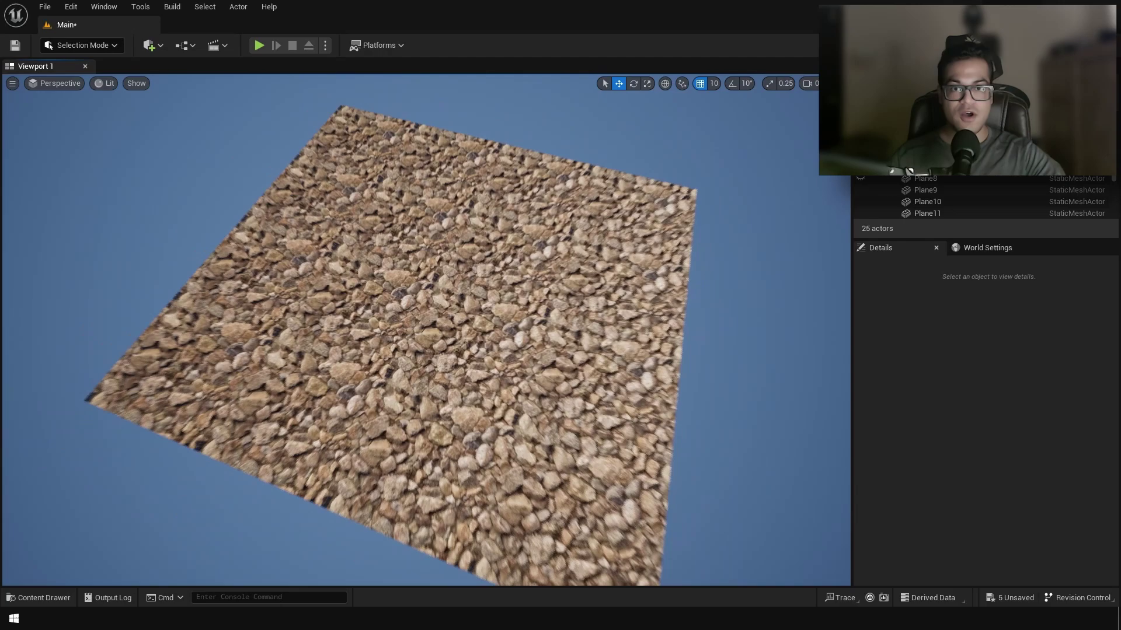
left_click(104, 83)
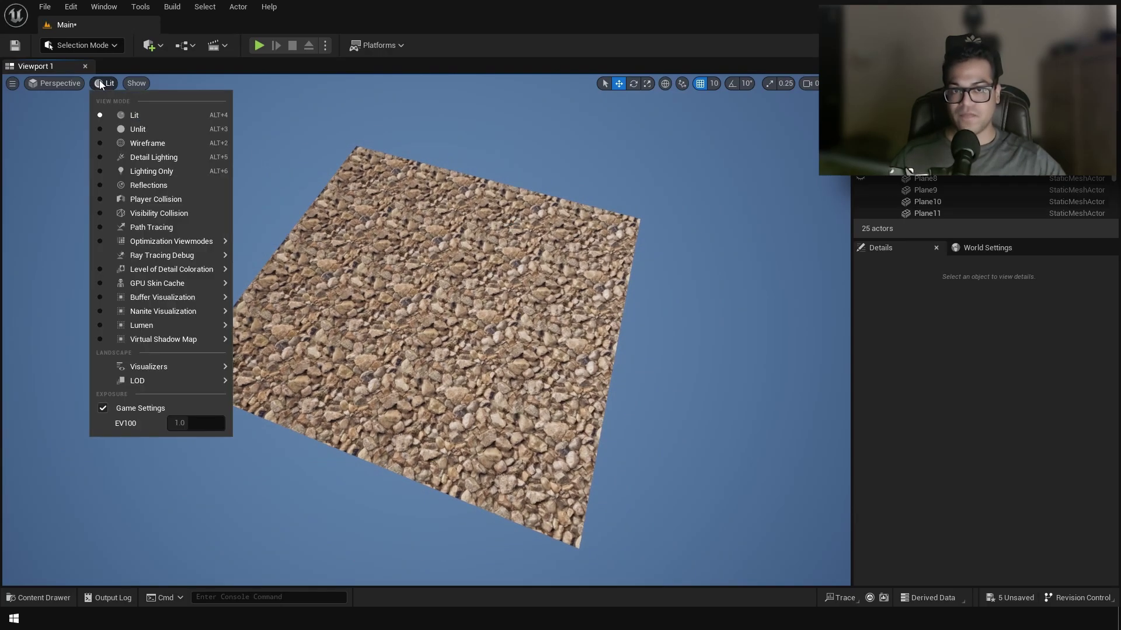
left_click(124, 132)
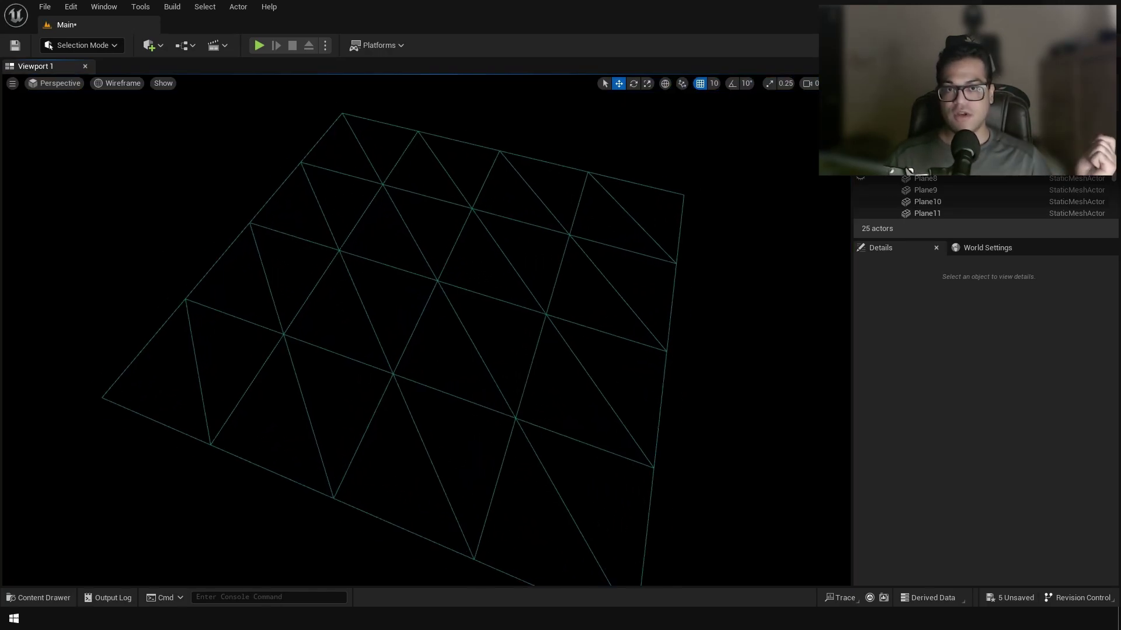
key("w")
left_click(117, 83)
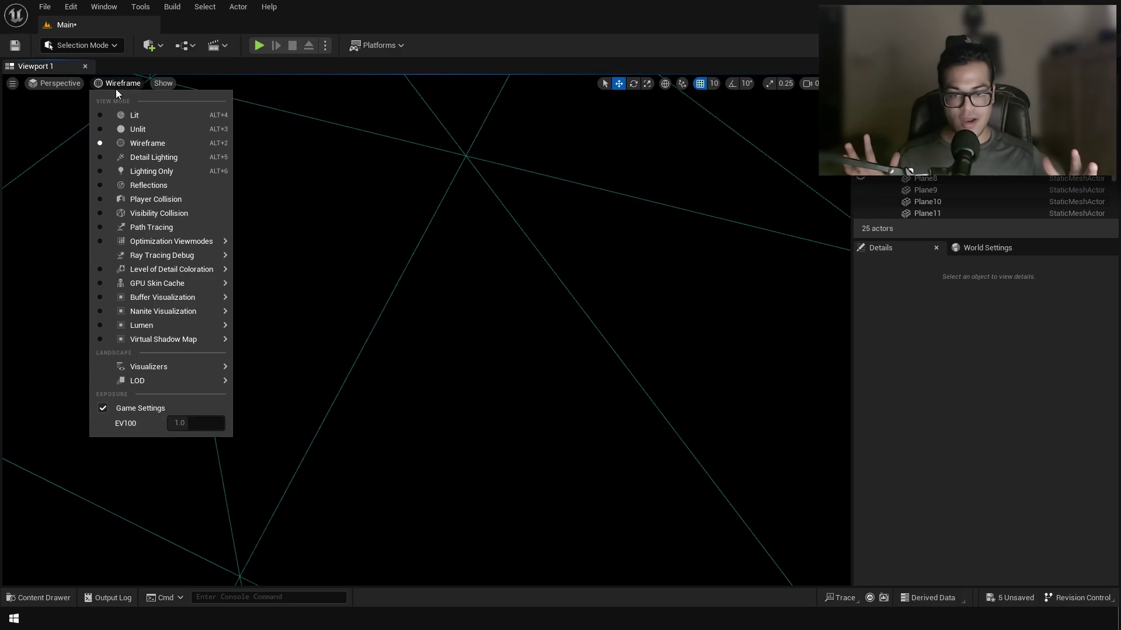
left_click(126, 110)
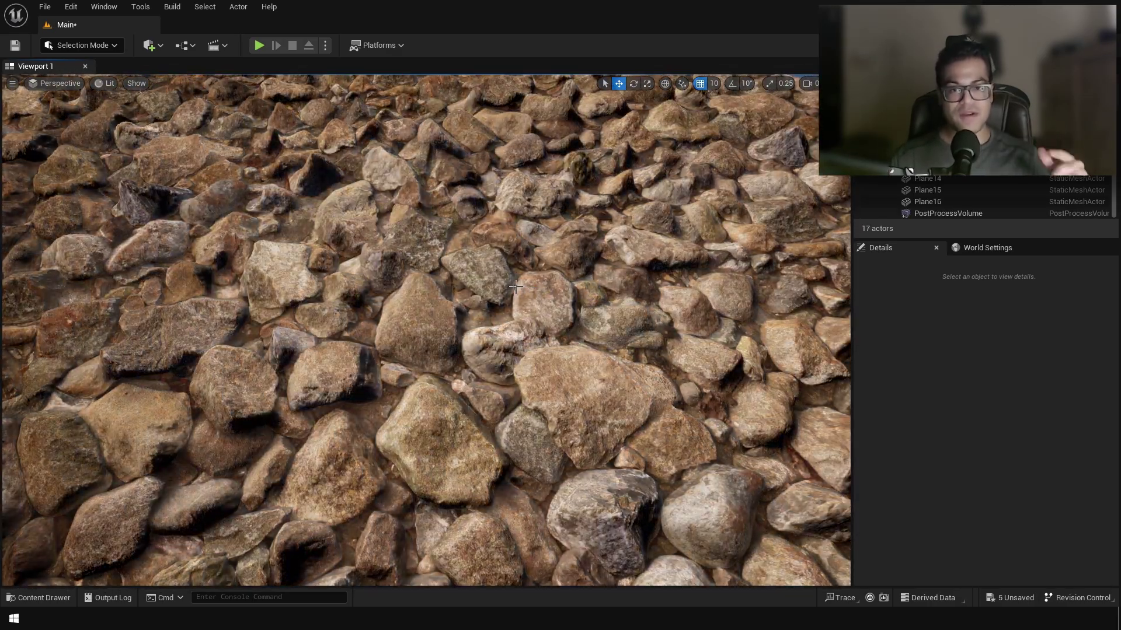
Sweep the sun's direction around the close-up rocks to compare how their depth responds to different lighting angles.
key("ctrl+l")
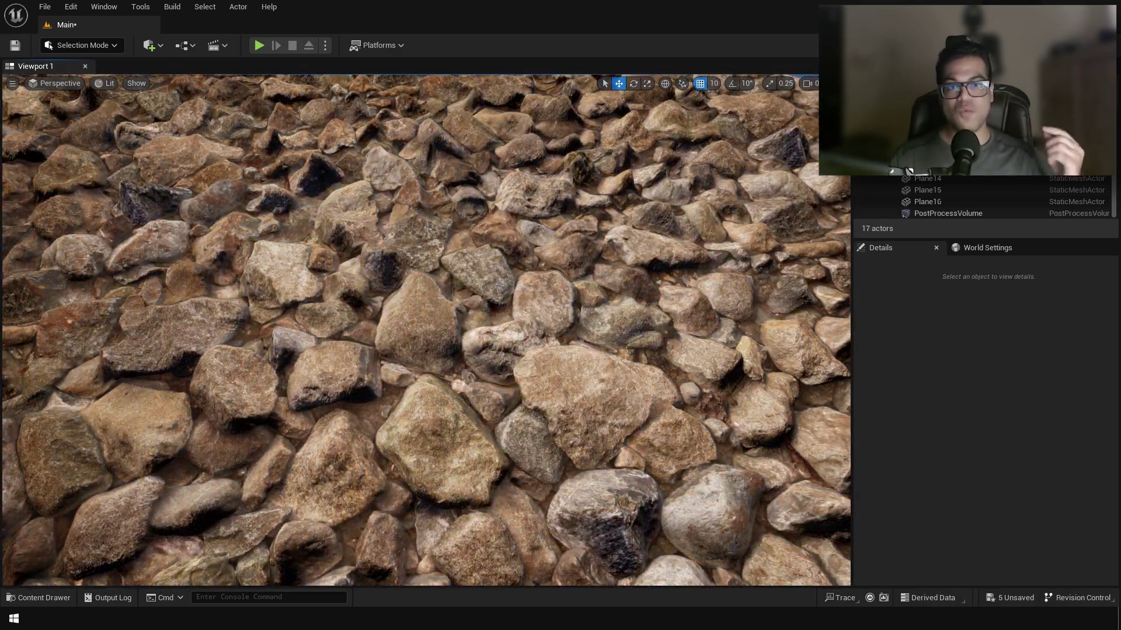
key("ctrl+l")
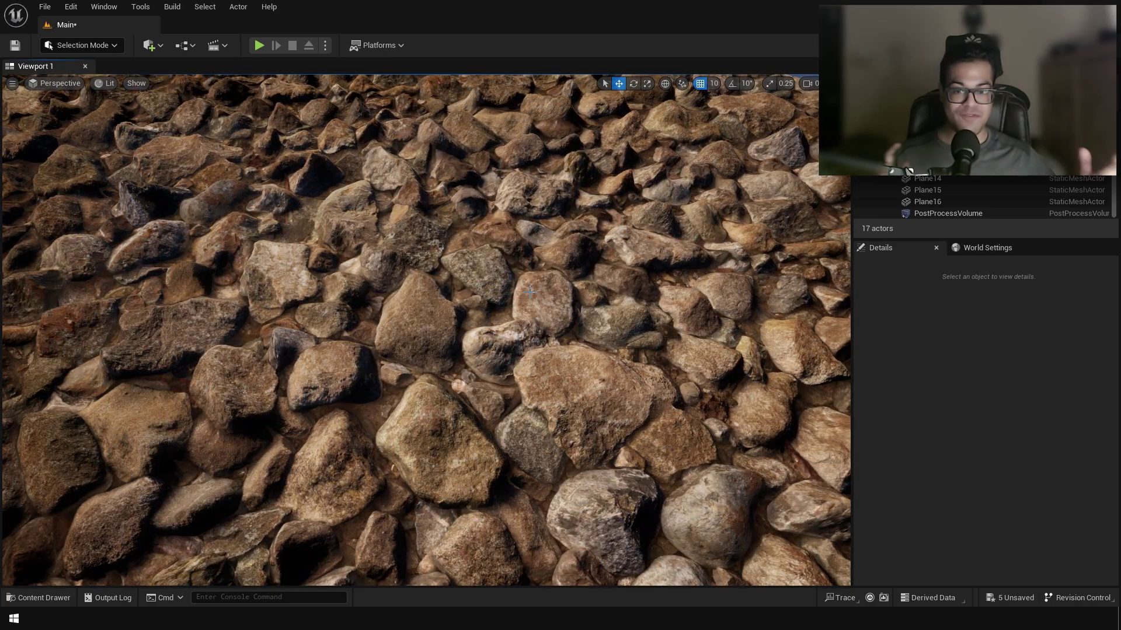
key("ctrl+l")
key("ctrl+l")
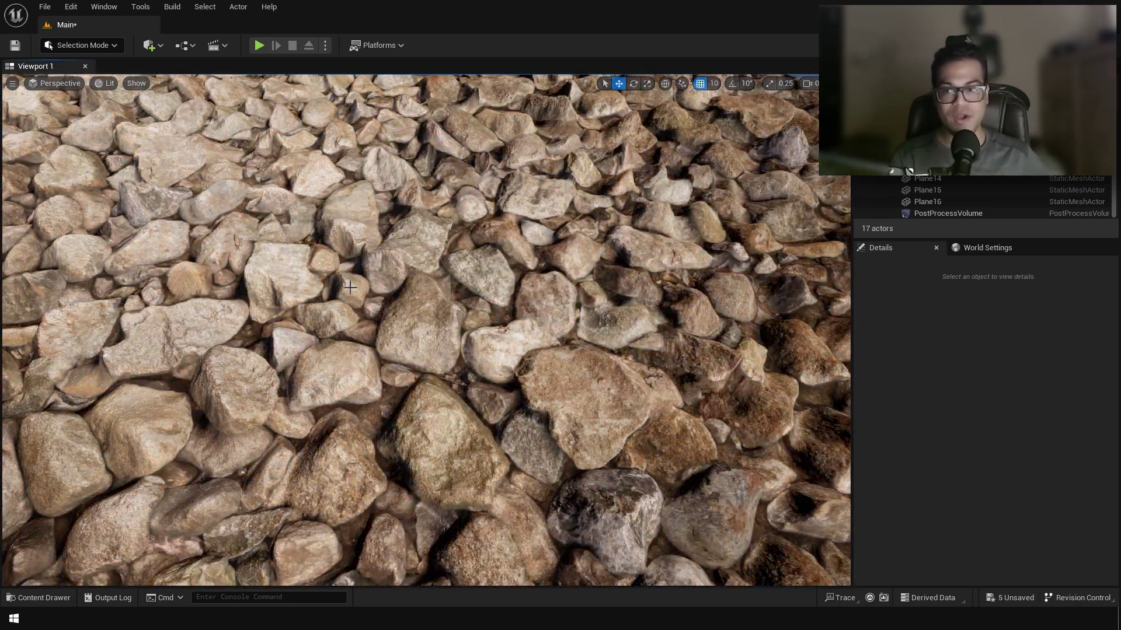
key("ctrl+l")
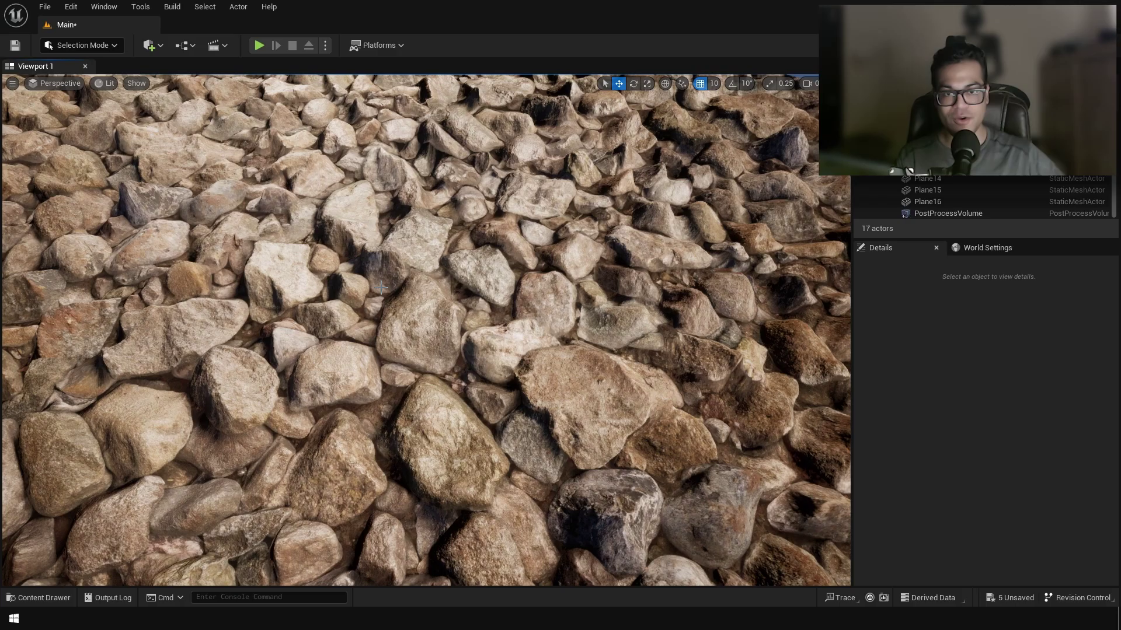
key("ctrl+l")
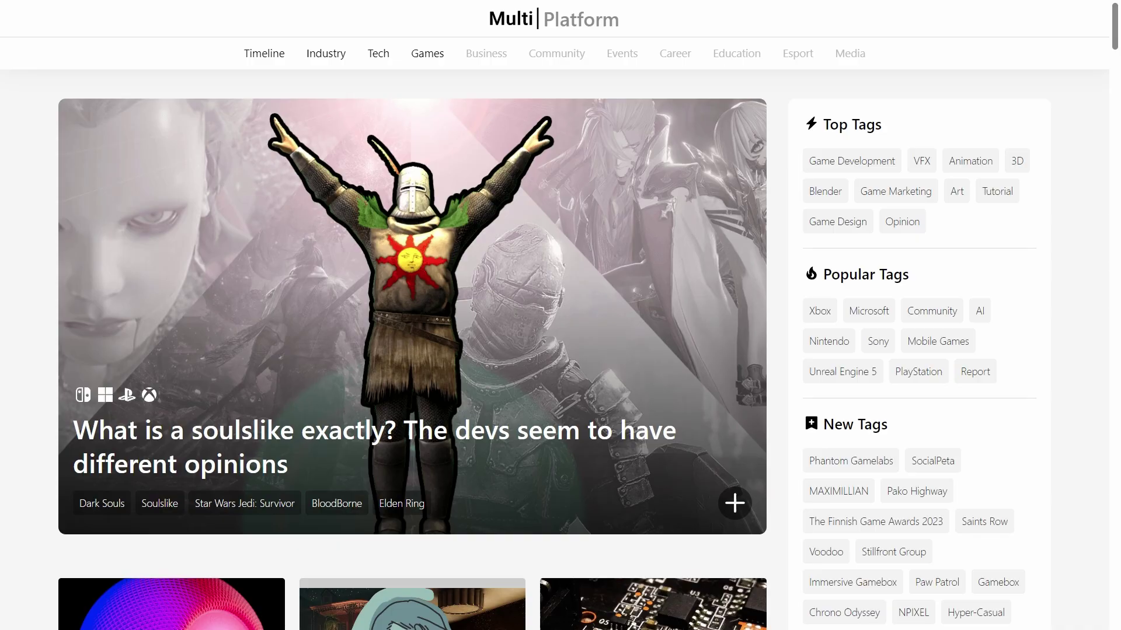
Switch to the Multi Platform website, look through its home page news and open the Unreal Engine 5 tag.
scroll(554, 315, "down", 5)
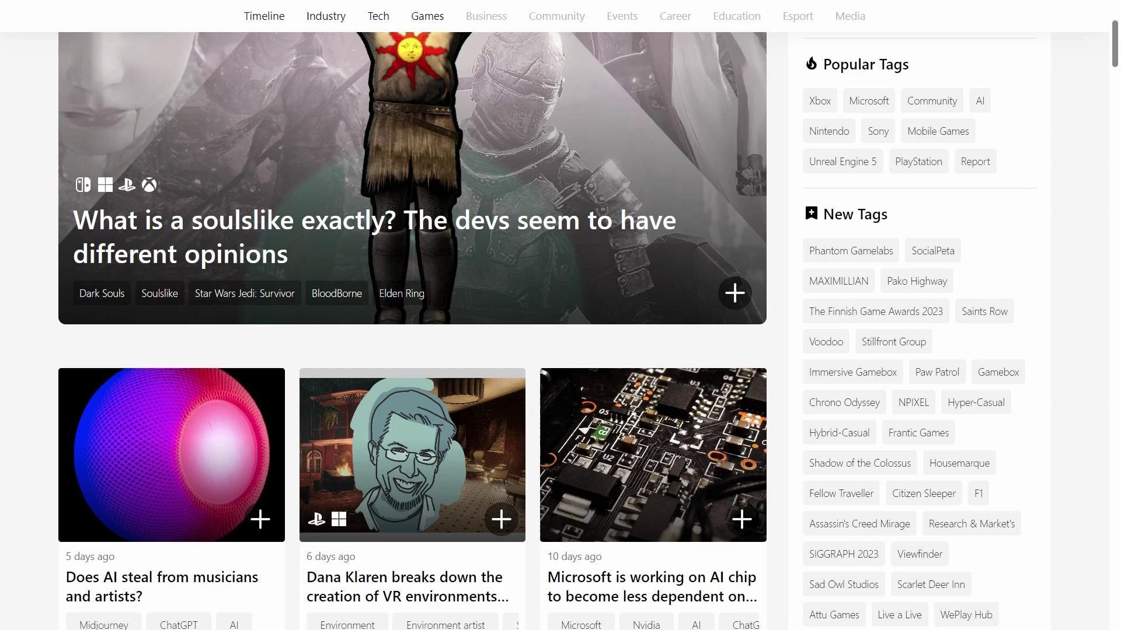
scroll(555, 327, "down", 7)
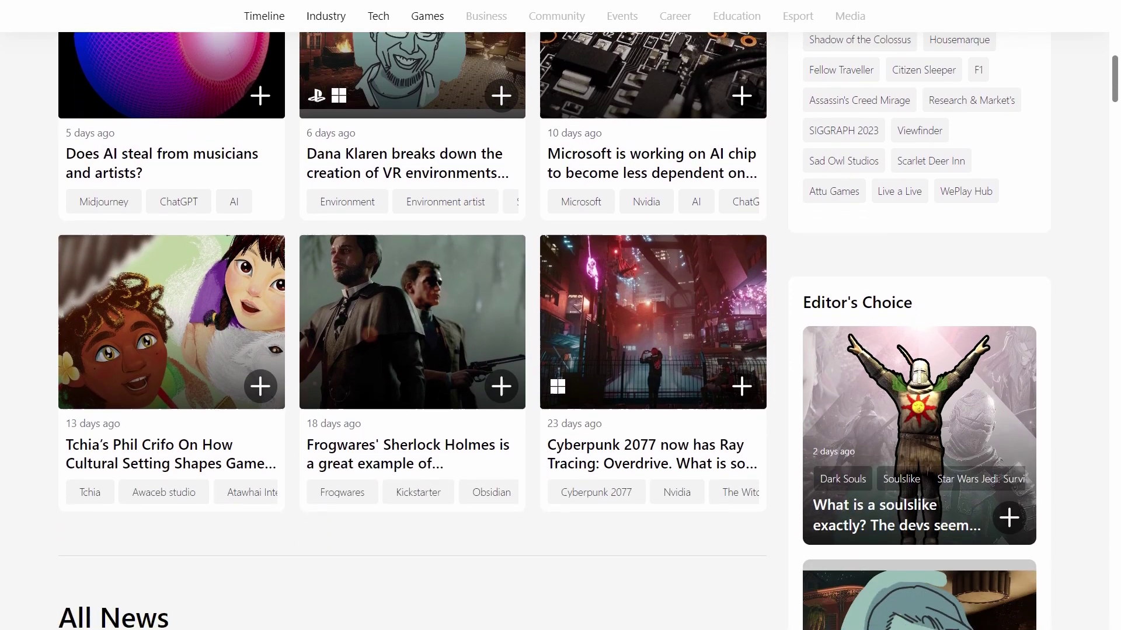
scroll(555, 326, "down", 7)
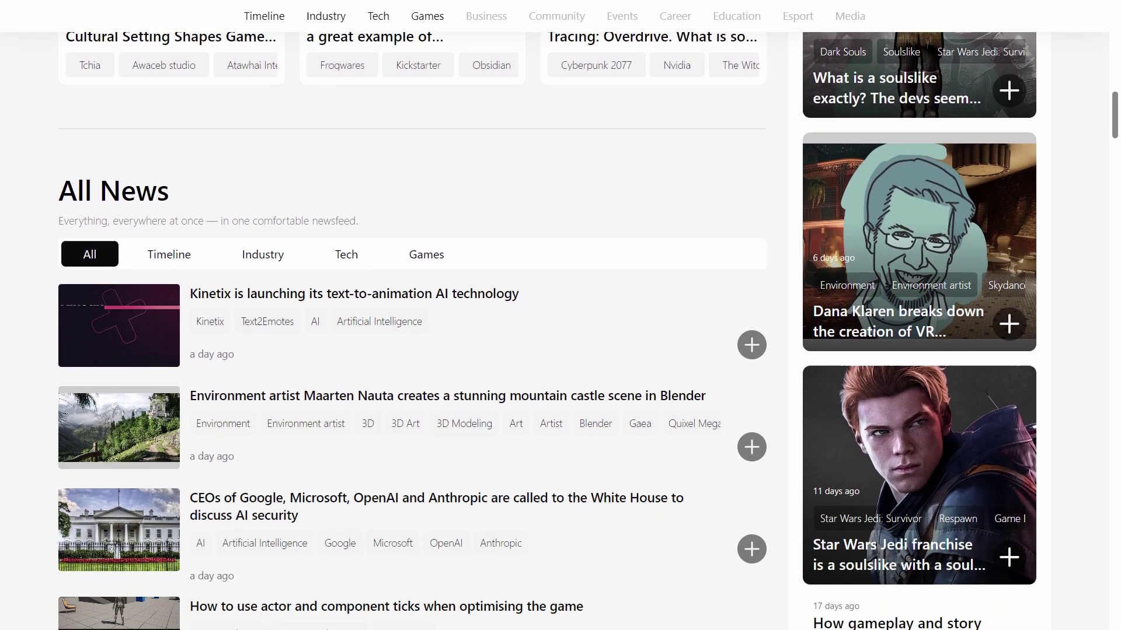
scroll(554, 327, "down", 7)
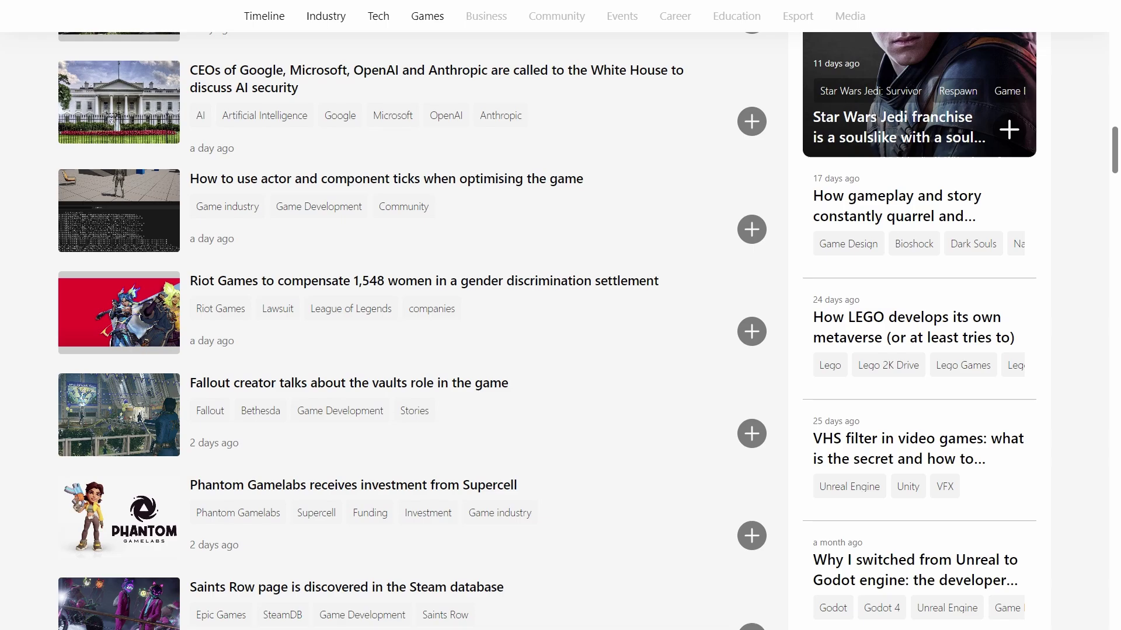
scroll(555, 327, "down", 7)
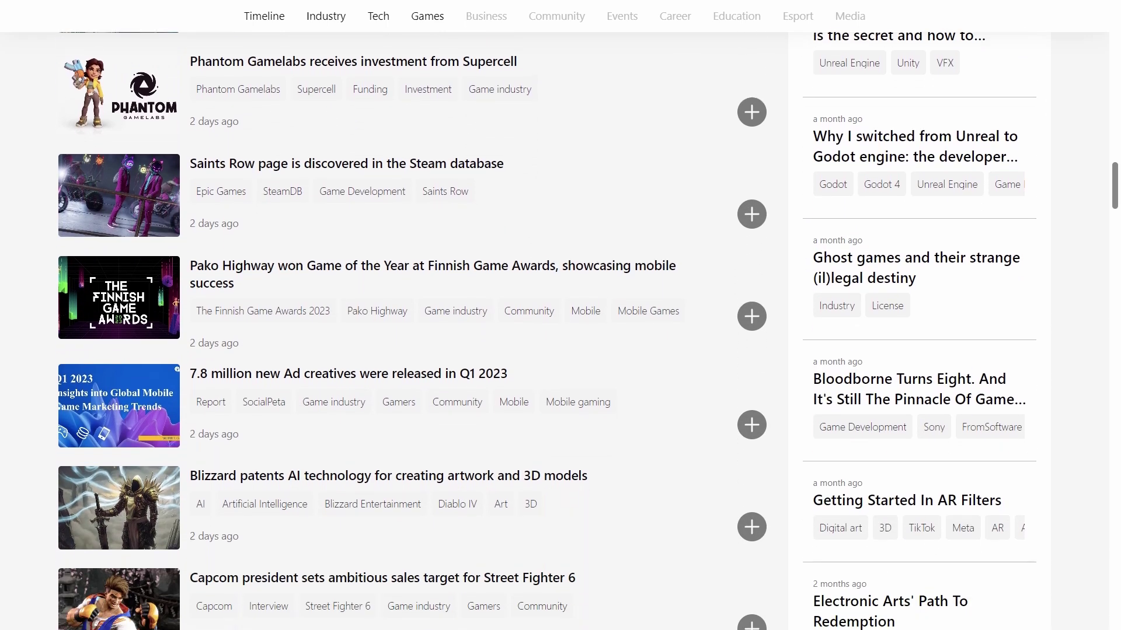
scroll(554, 327, "down", 4)
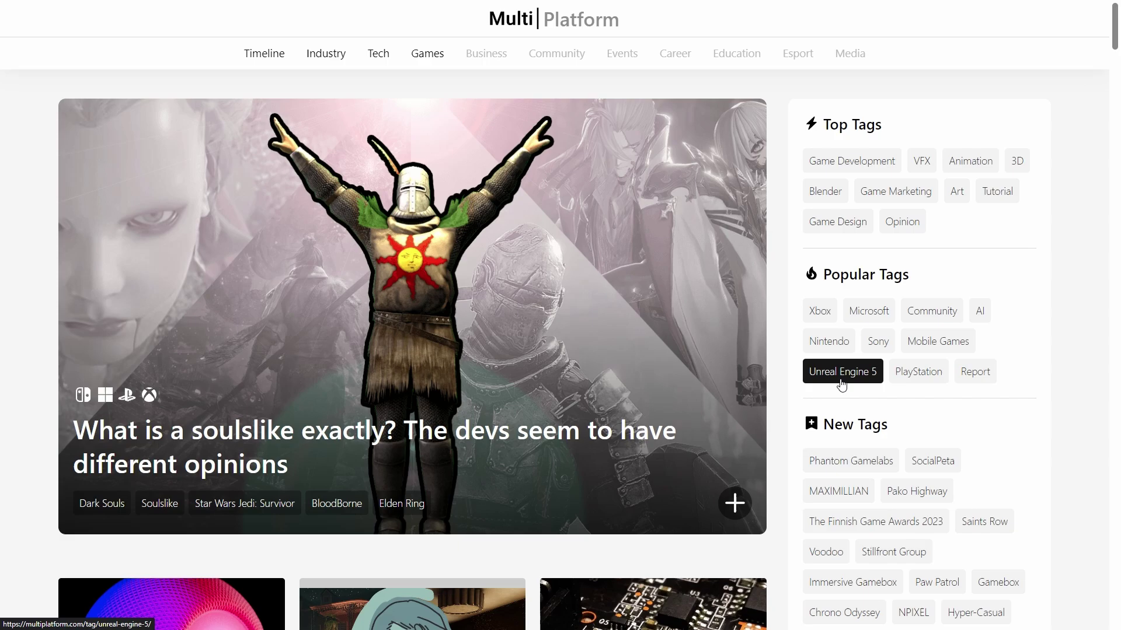
left_click(841, 373)
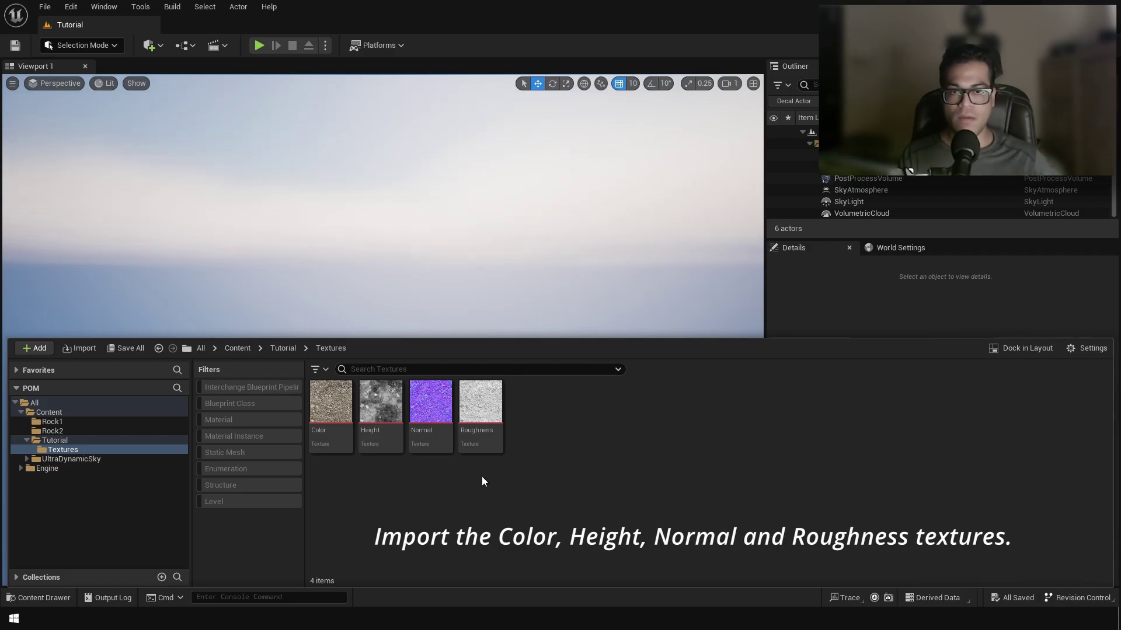
Create a material named POMS in the Tutorial/Textures folder.
right_click(591, 471)
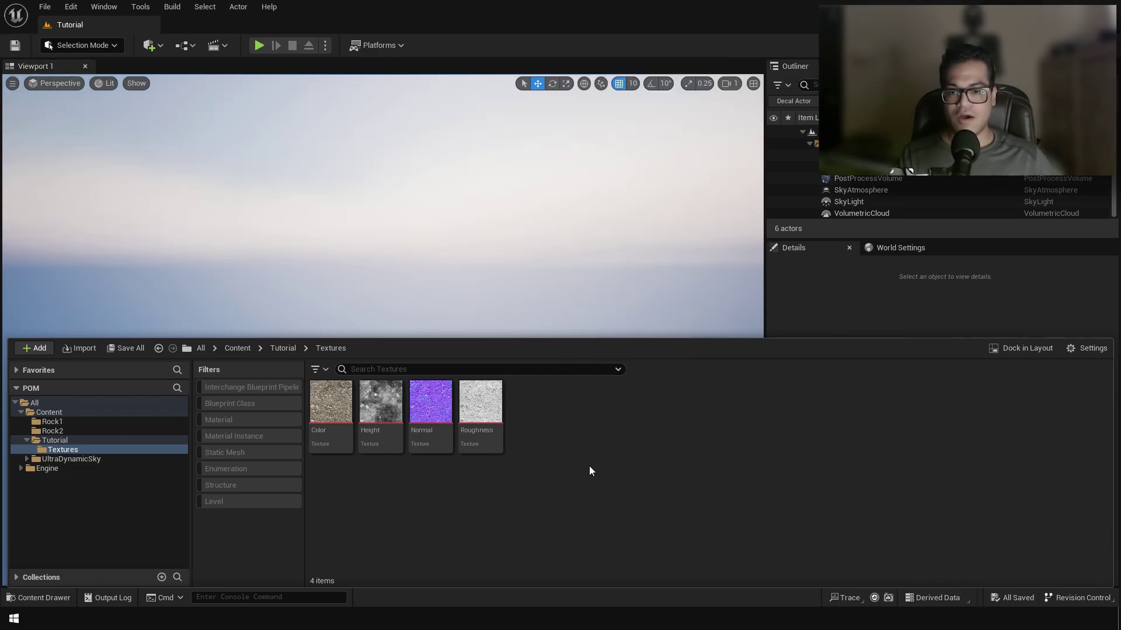
right_click(591, 471)
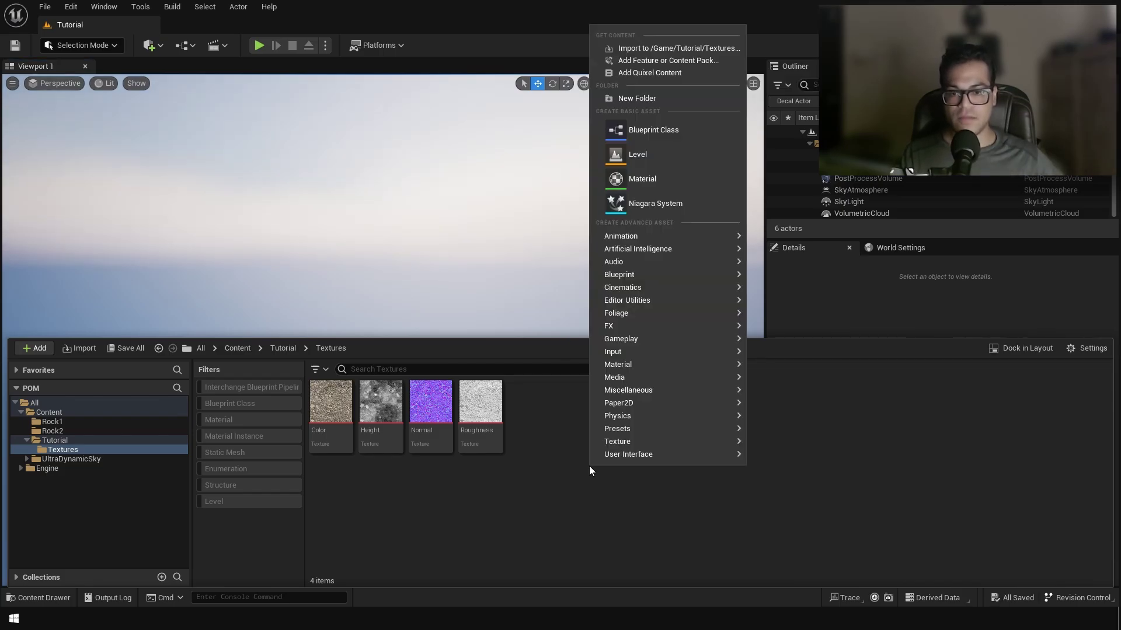
mouse_move(616, 250)
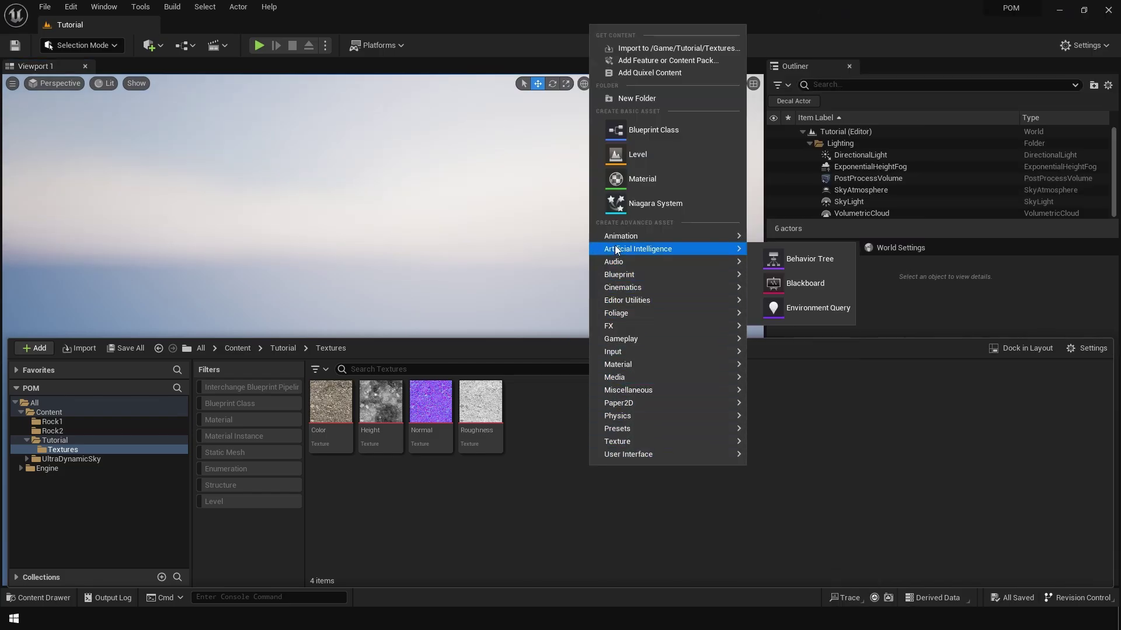
left_click(619, 180)
type("POMS")
key("Return")
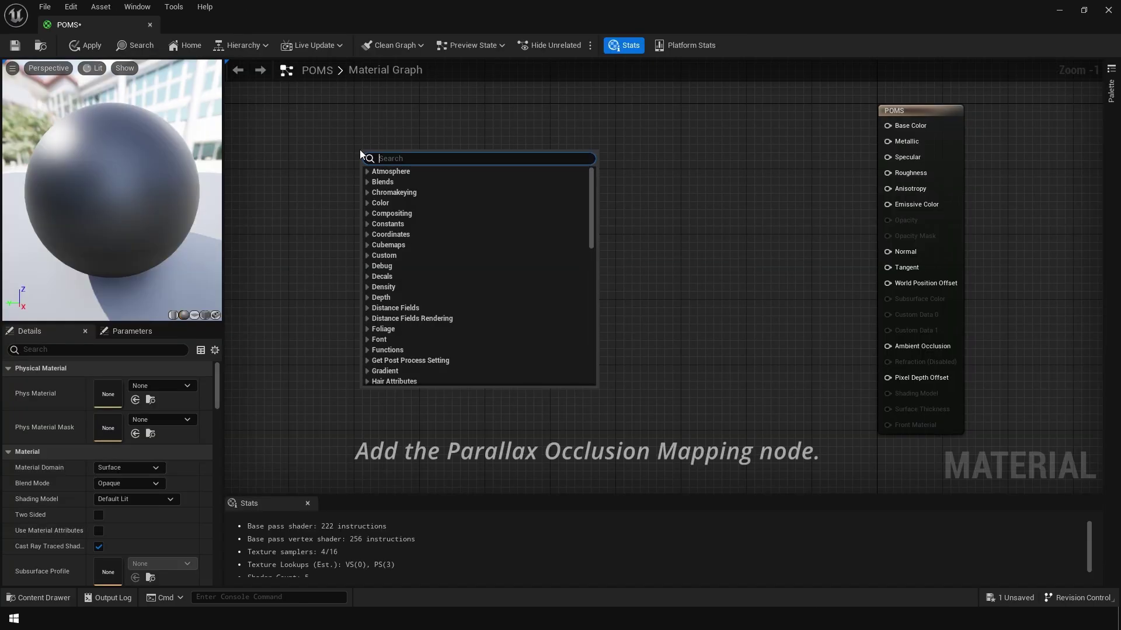
Add a ParallaxOcclusionMapping node to the POMS material graph.
type("paralla")
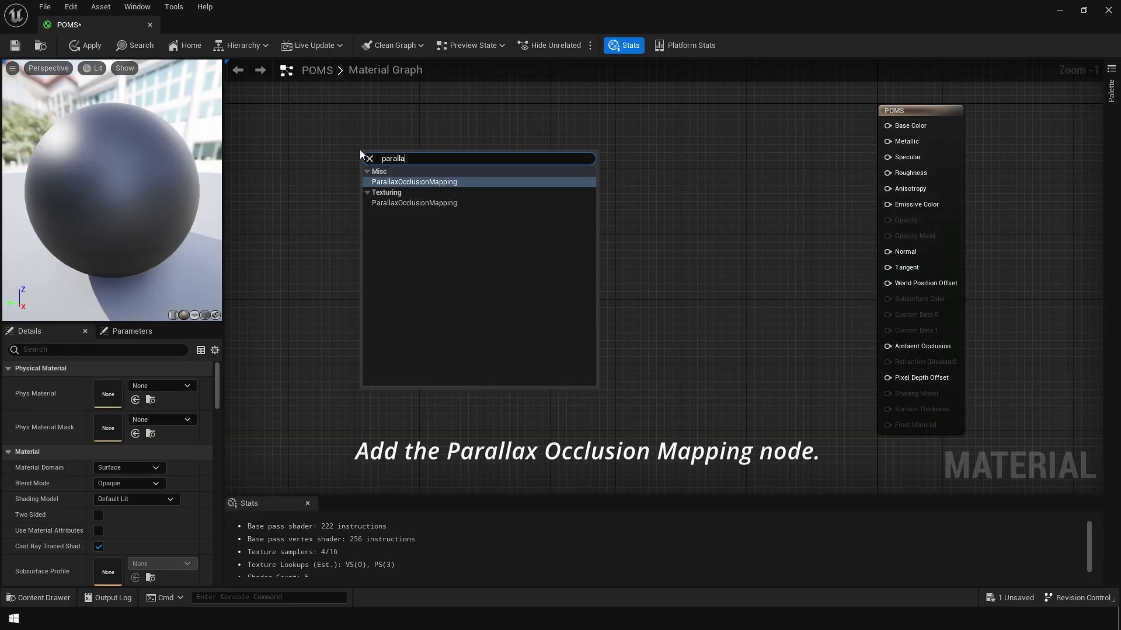
key("Return")
right_click_drag(335, 305, 660, 310)
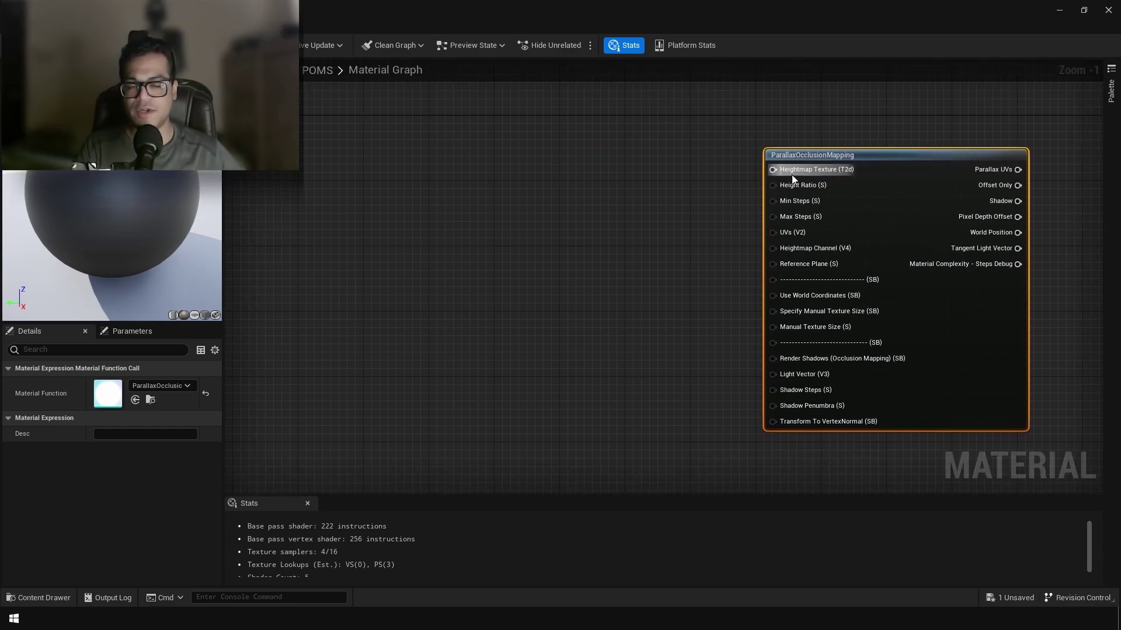
Add the Height texture to the graph as a Texture Sample and try to connect its RGB output to Heightmap Texture.
mouse_move(792, 177)
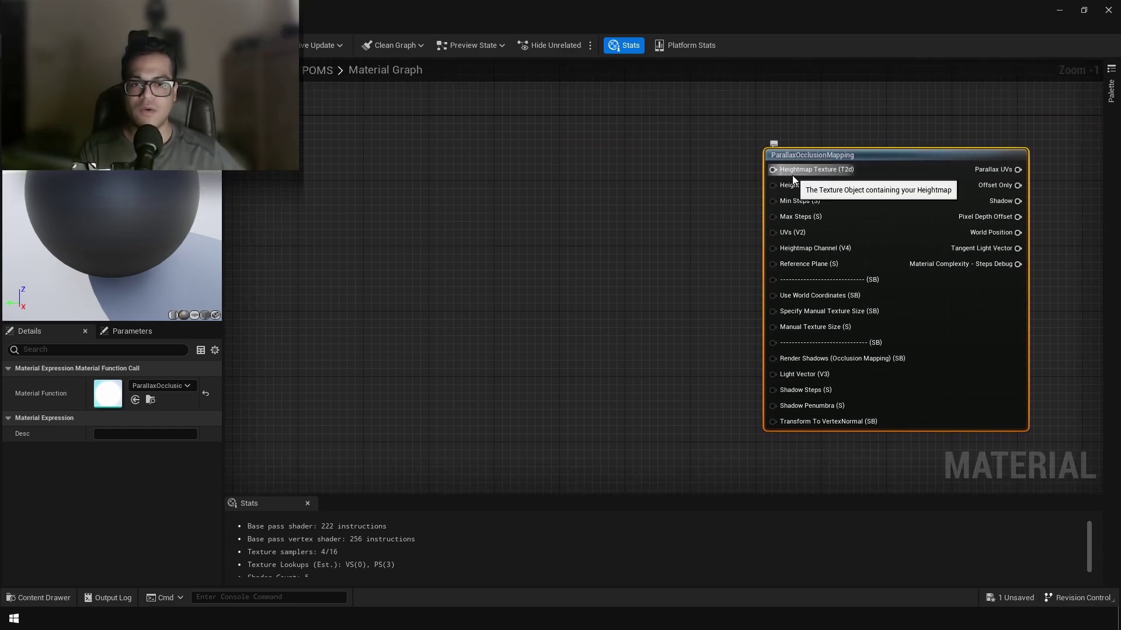
key("ctrl+space")
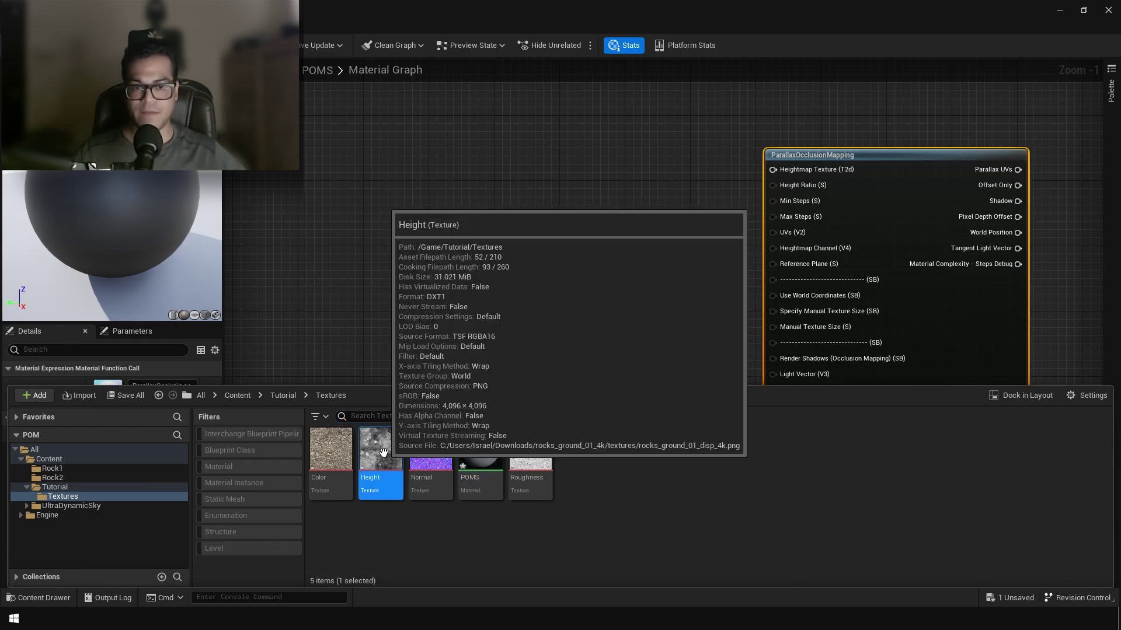
left_click_drag(381, 449, 390, 257)
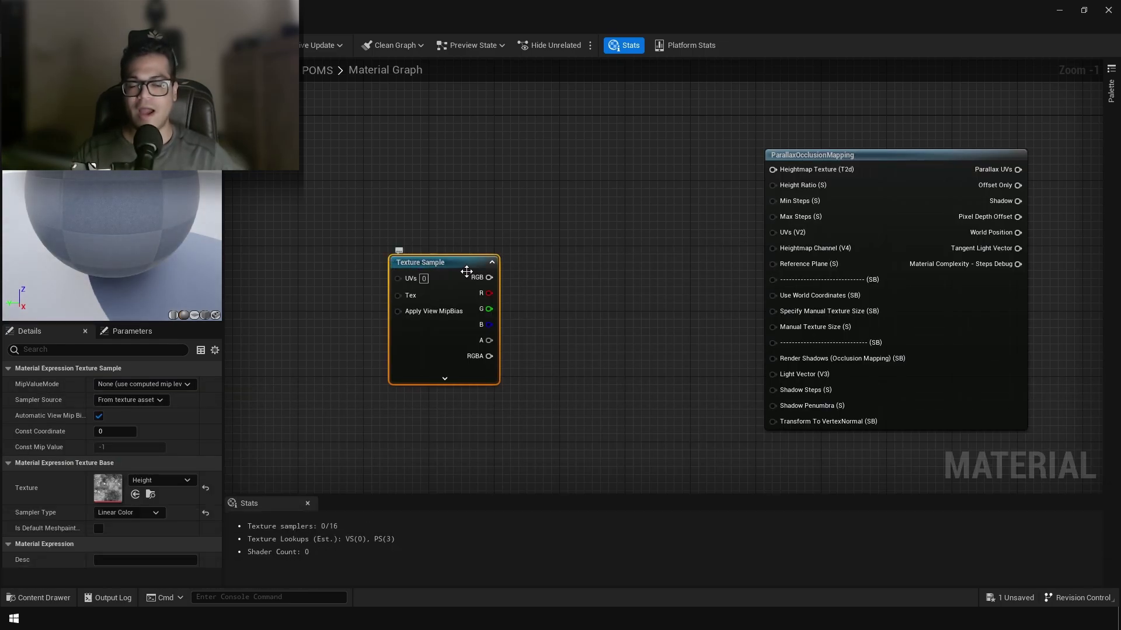
left_click_drag(489, 278, 773, 171)
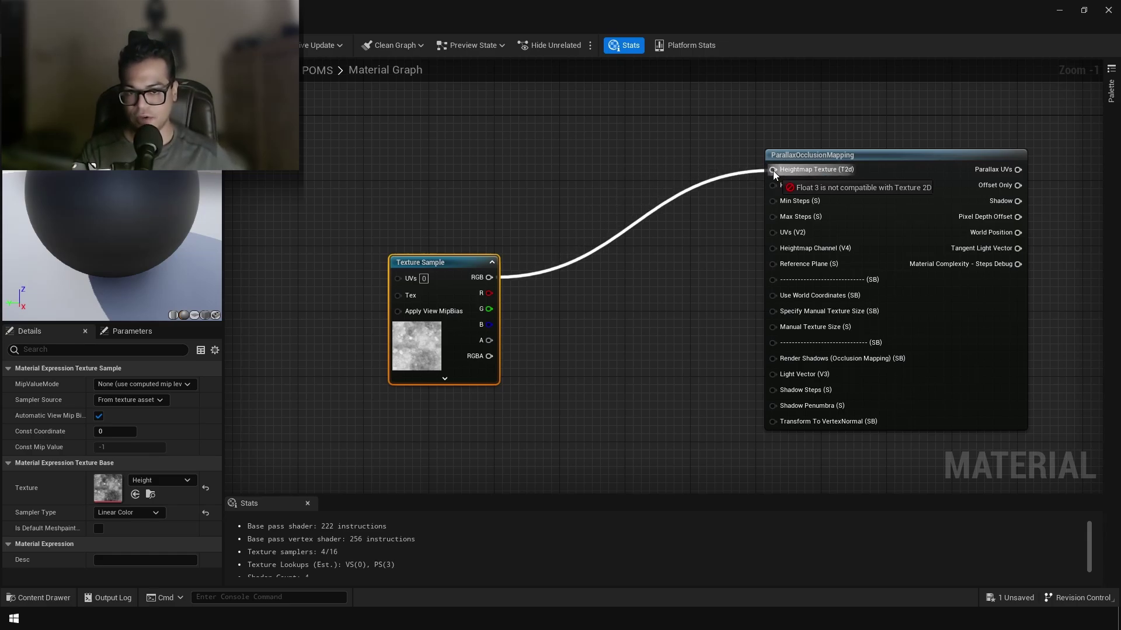
left_click_drag(773, 170, 772, 171)
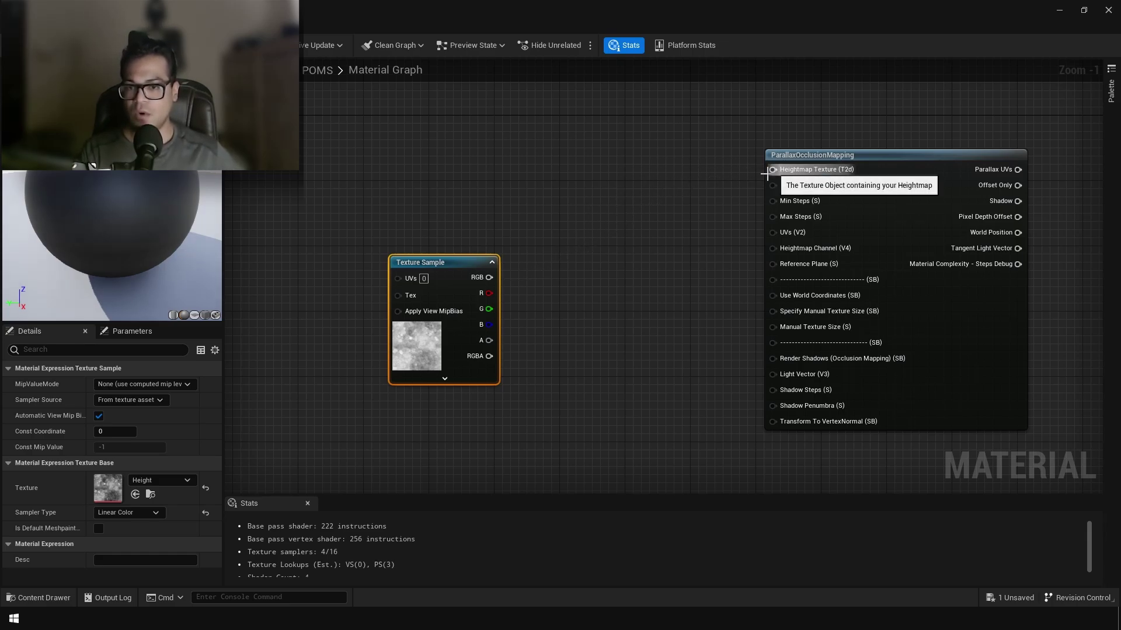
Convert the Height texture sample to a Texture Object feeding the Heightmap Texture input, and save the material.
right_click(456, 291)
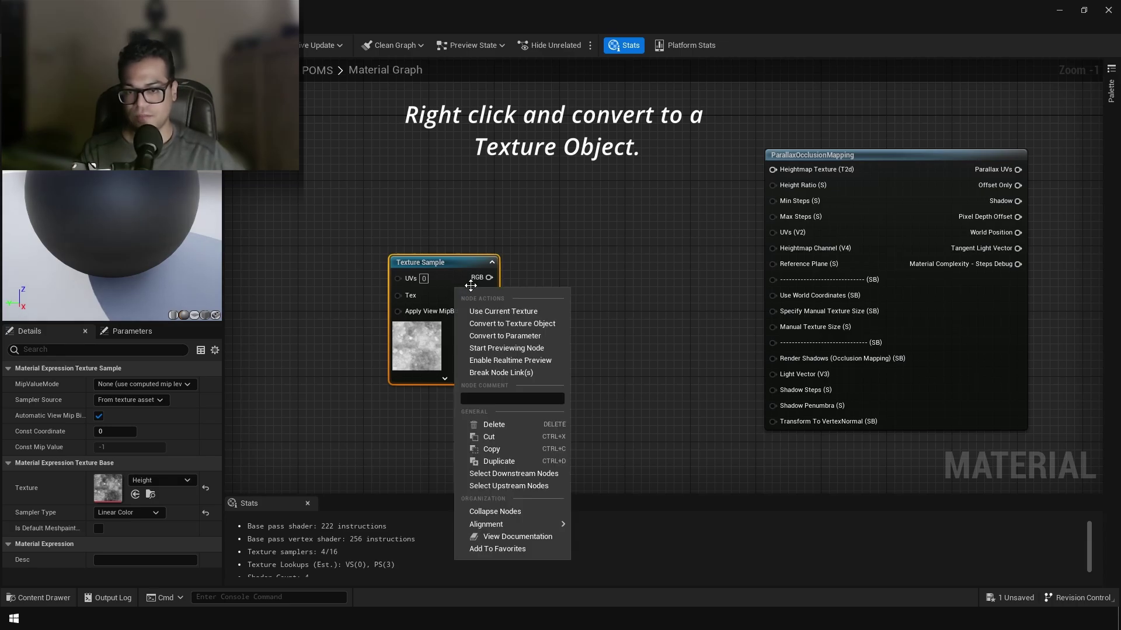
left_click(488, 324)
left_click_drag(440, 279, 773, 170)
left_click(740, 192)
key("ctrl+s")
Add a scalar parameter named Height Intensity that feeds the Height Ratio input of the ParallaxOcclusionMapping node.
mouse_move(796, 190)
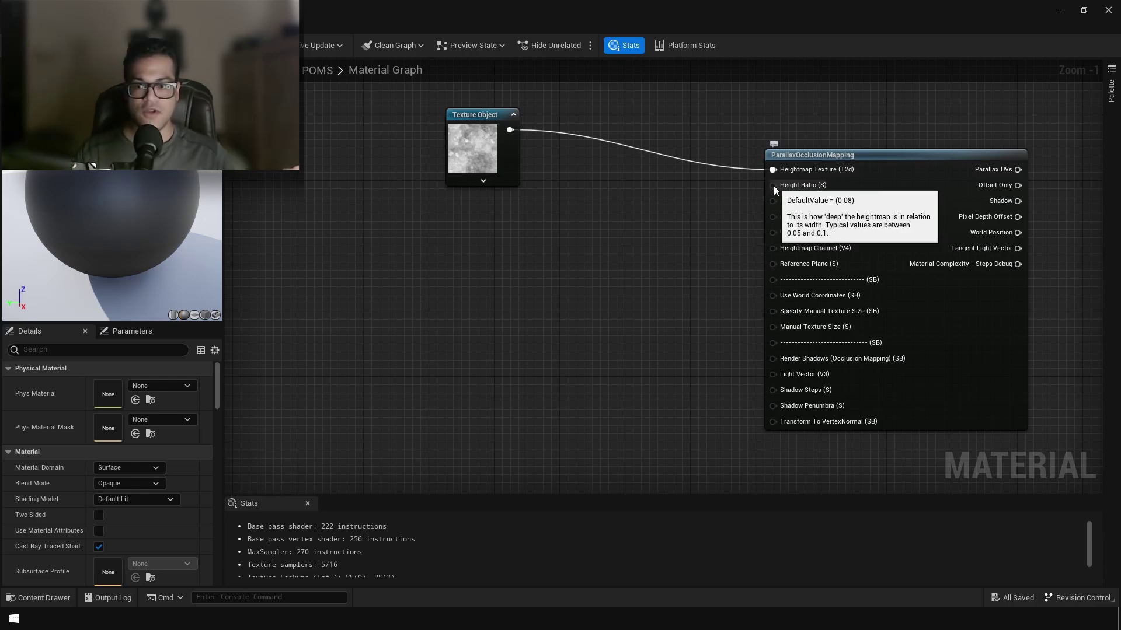
left_click_drag(773, 186, 454, 285)
type("scalar")
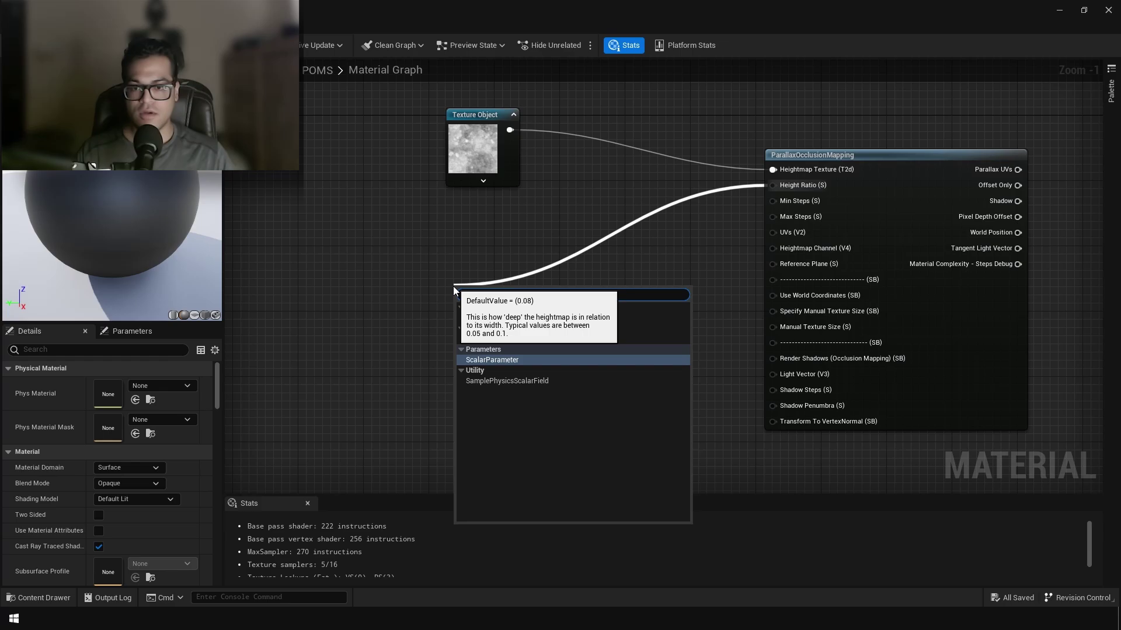
key("Return")
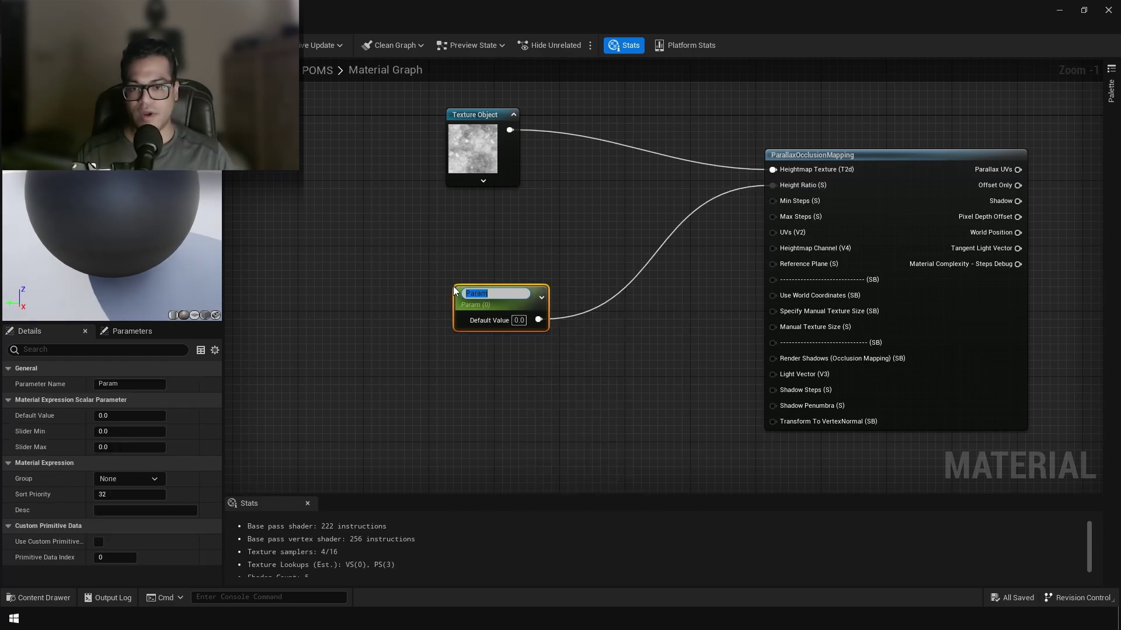
type("Height Intensity")
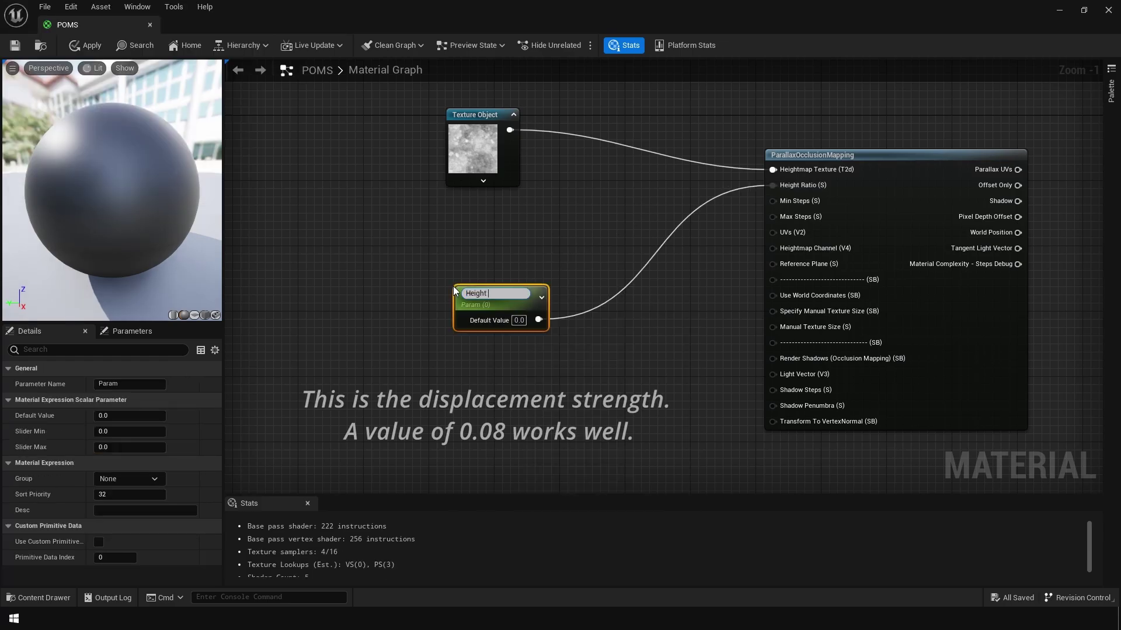
key("Return")
Set Height Intensity's default value to 0.08 and place the node just below the height Texture Object.
left_click(127, 416)
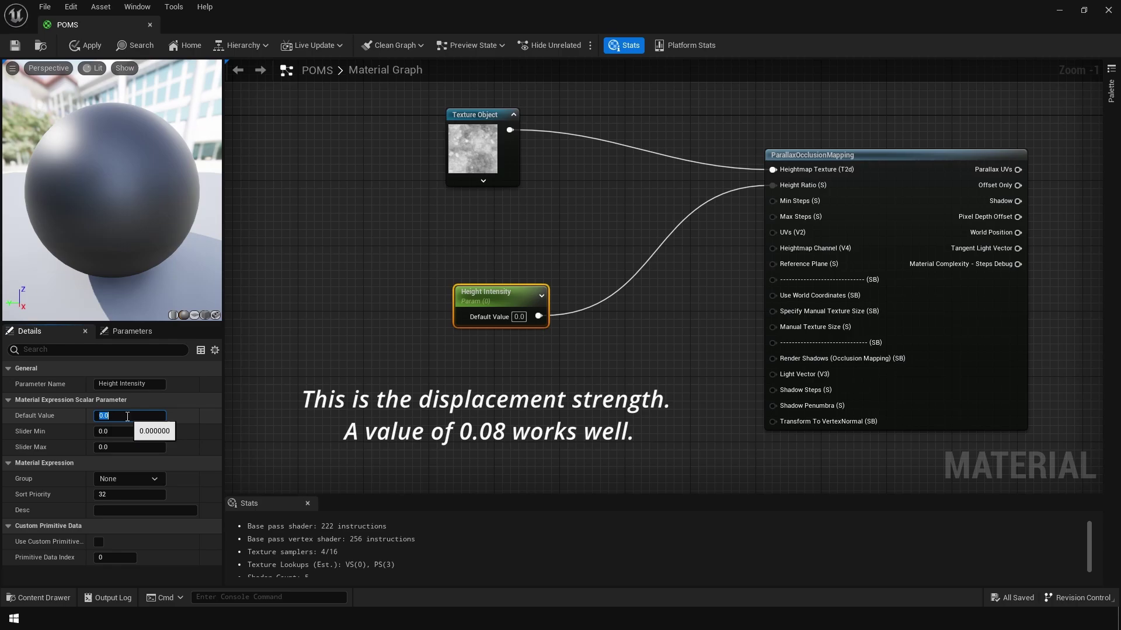
type(".08")
key("Return")
left_click_drag(501, 293, 487, 221)
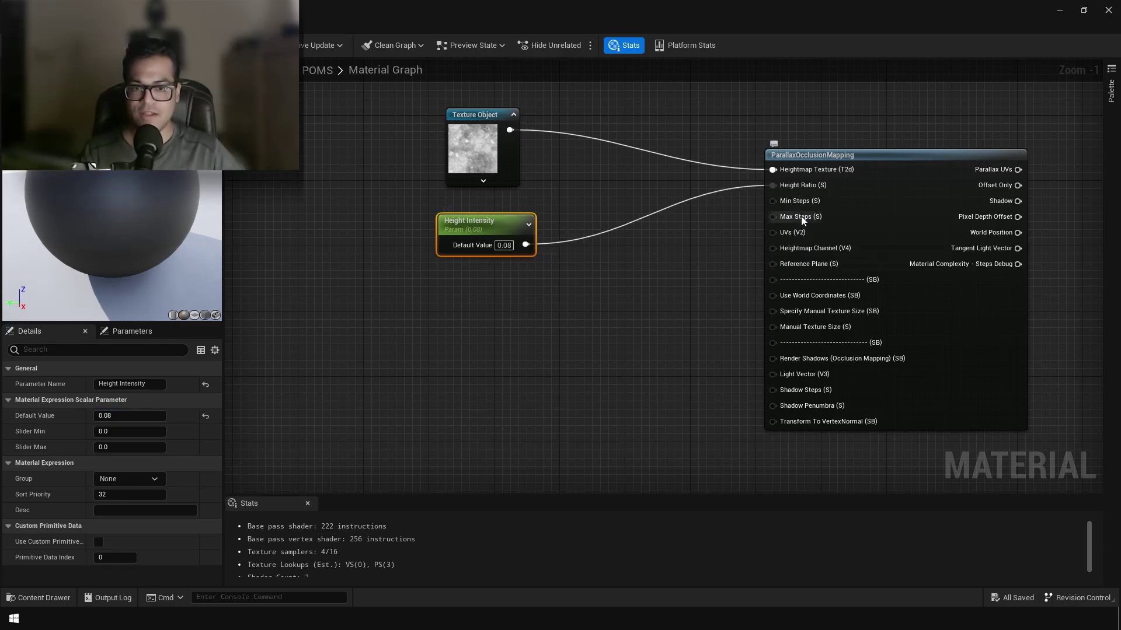
Add a scalar parameter named Quality that feeds the Min Steps input of the ParallaxOcclusionMapping node.
mouse_move(801, 217)
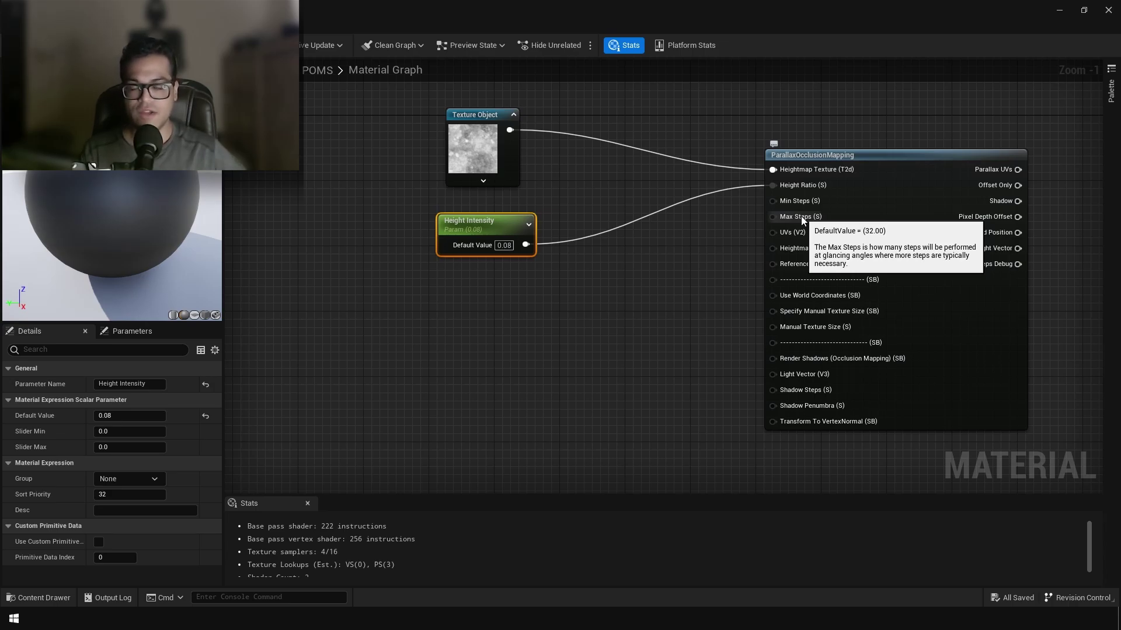
left_click_drag(772, 201, 561, 306)
type("scala")
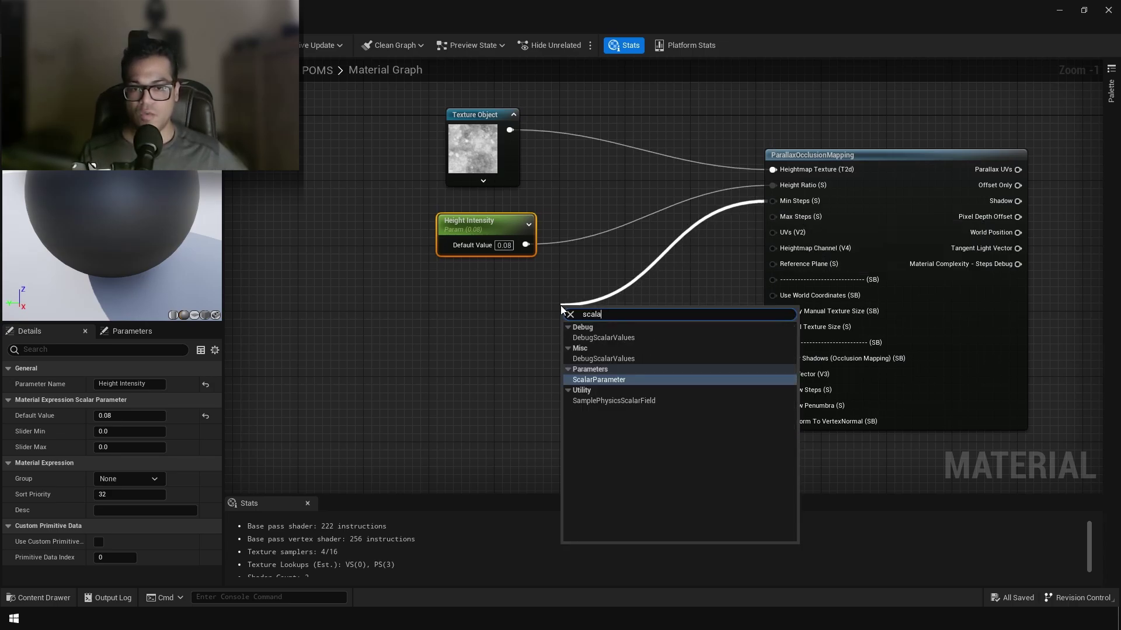
key("Return")
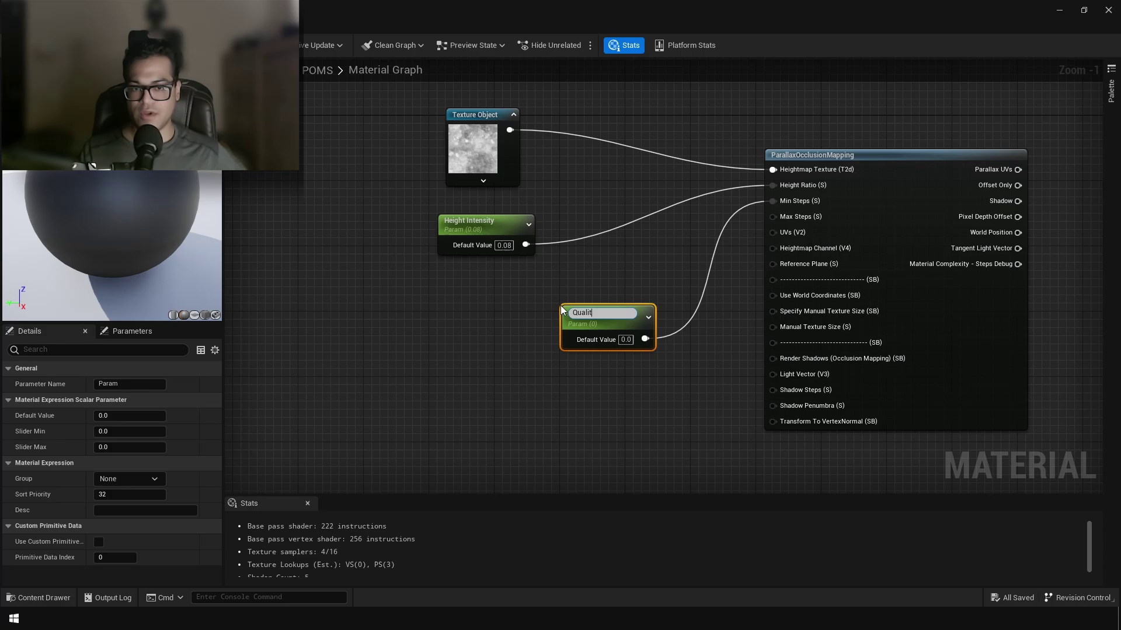
key("Return")
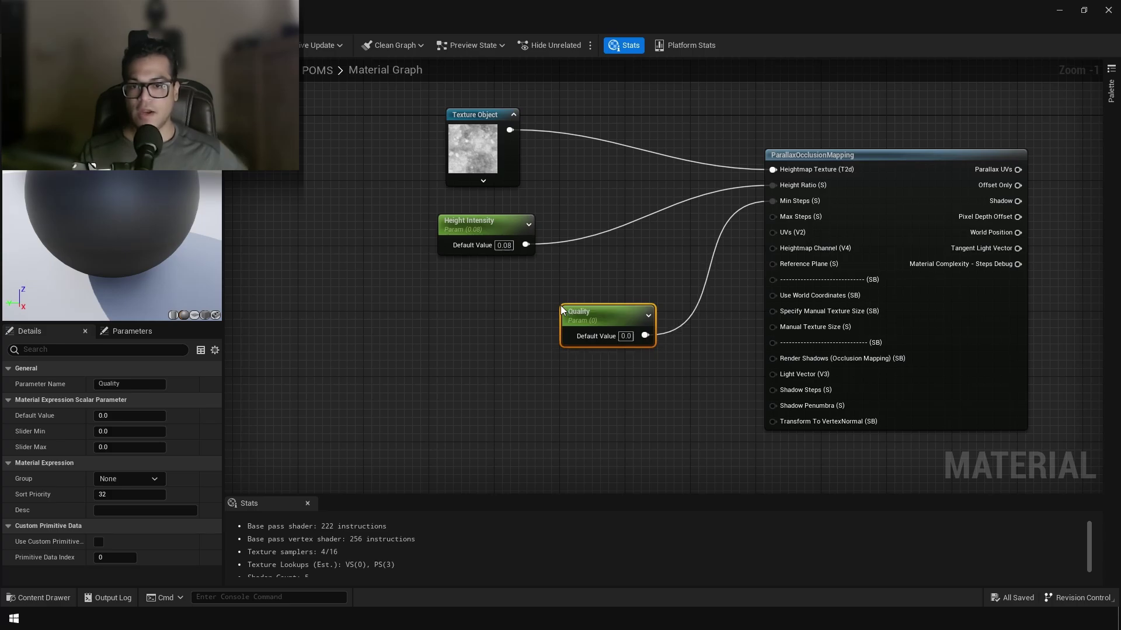
Set Quality's default value to 32, move it below Height Intensity and also connect it to Max Steps.
left_click(161, 415)
key("Return")
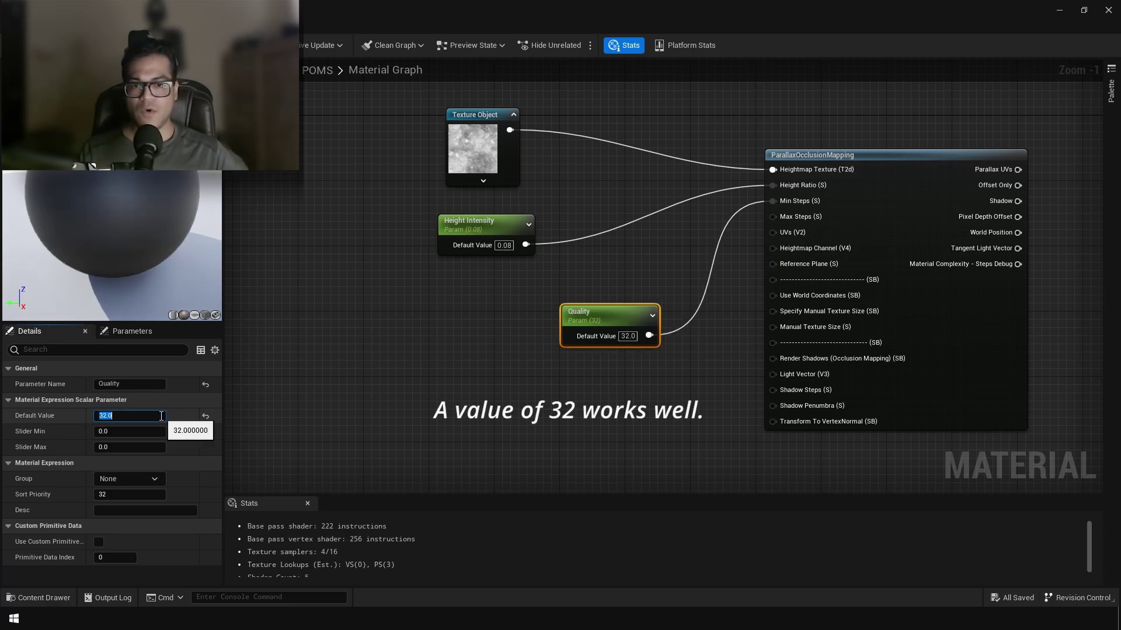
left_click_drag(582, 325, 451, 316)
left_click_drag(517, 326, 775, 217)
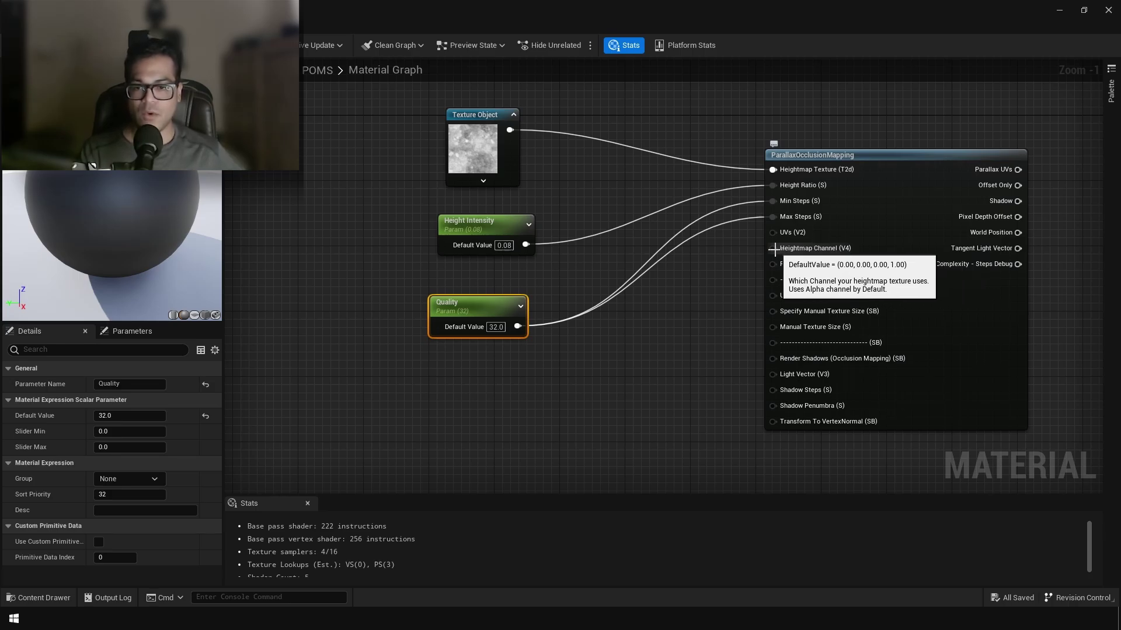
Feed Heightmap Channel from a new Constant4Vector with its R channel set to 1.
left_click_drag(814, 251, 485, 377)
type("v")
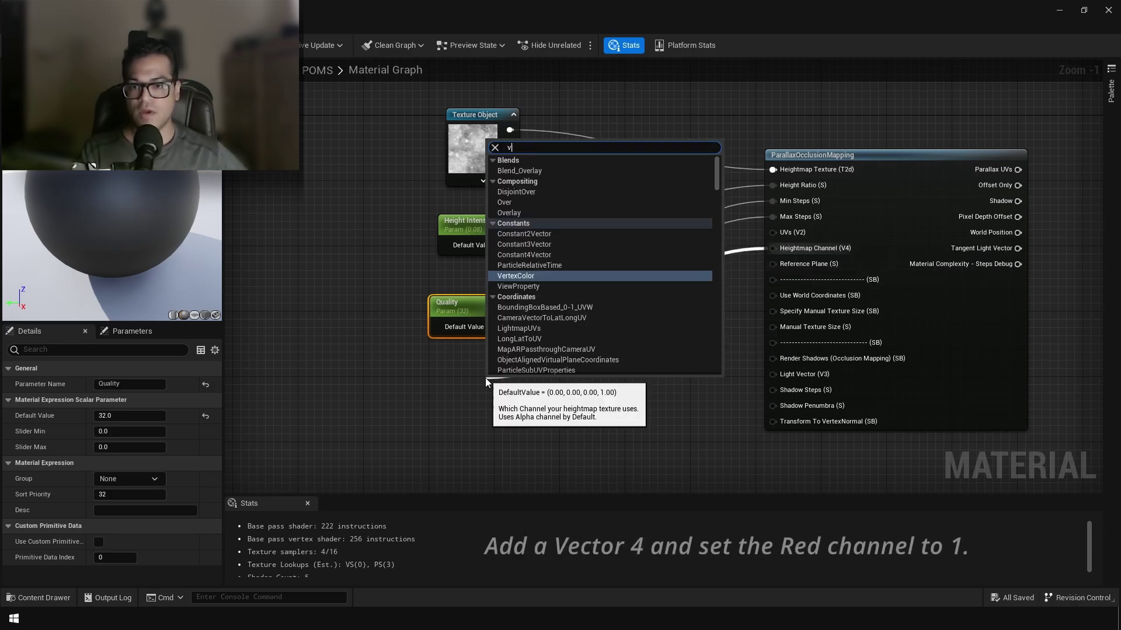
type("ector 4")
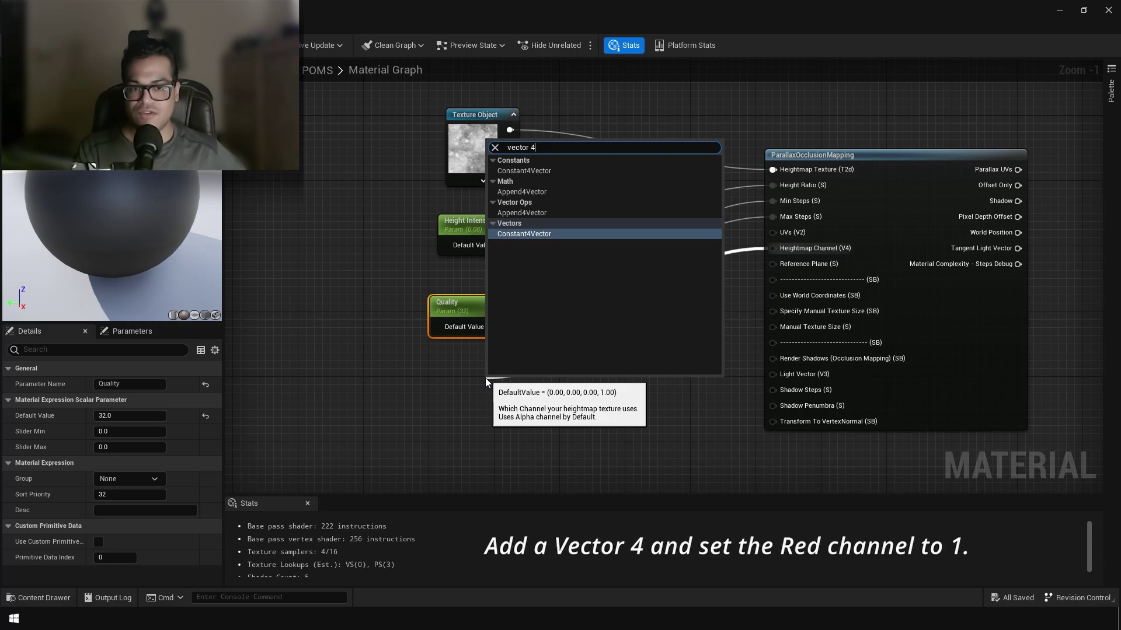
key("Return")
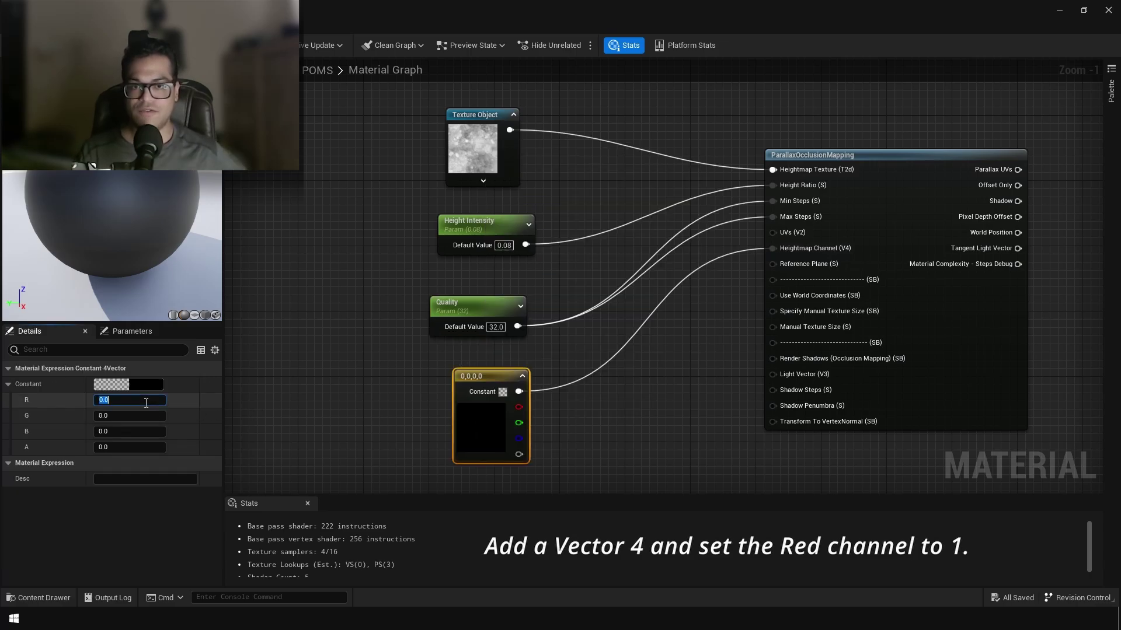
type("1")
key("Return")
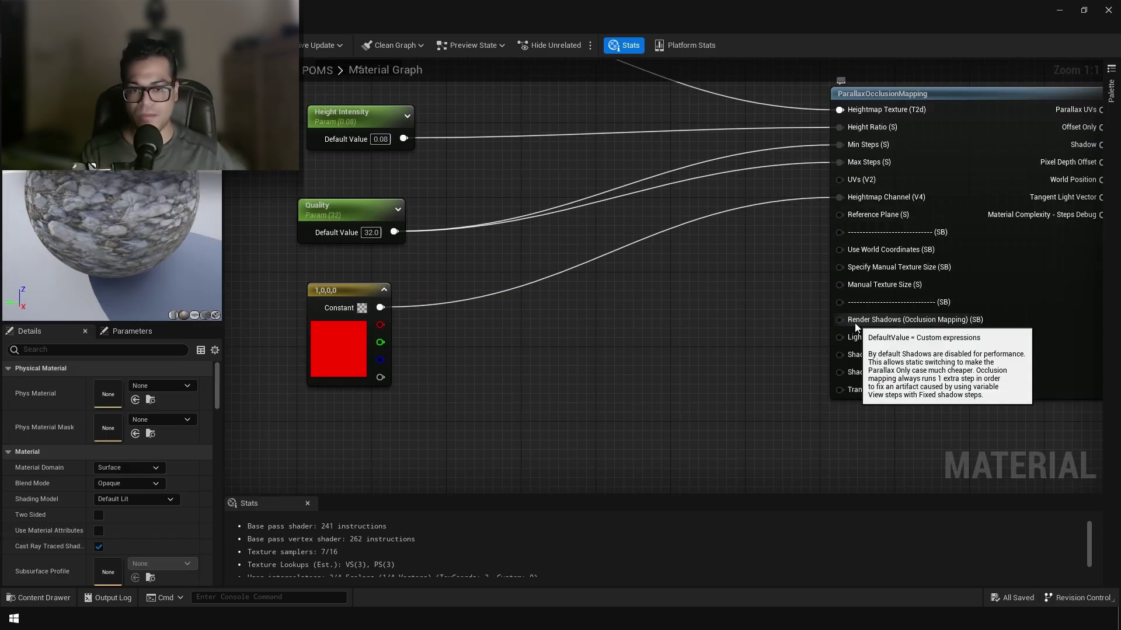
Feed Render Shadows (Occlusion Mapping) from a new StaticBool node set to true.
left_click_drag(855, 324, 677, 341)
type("static bool")
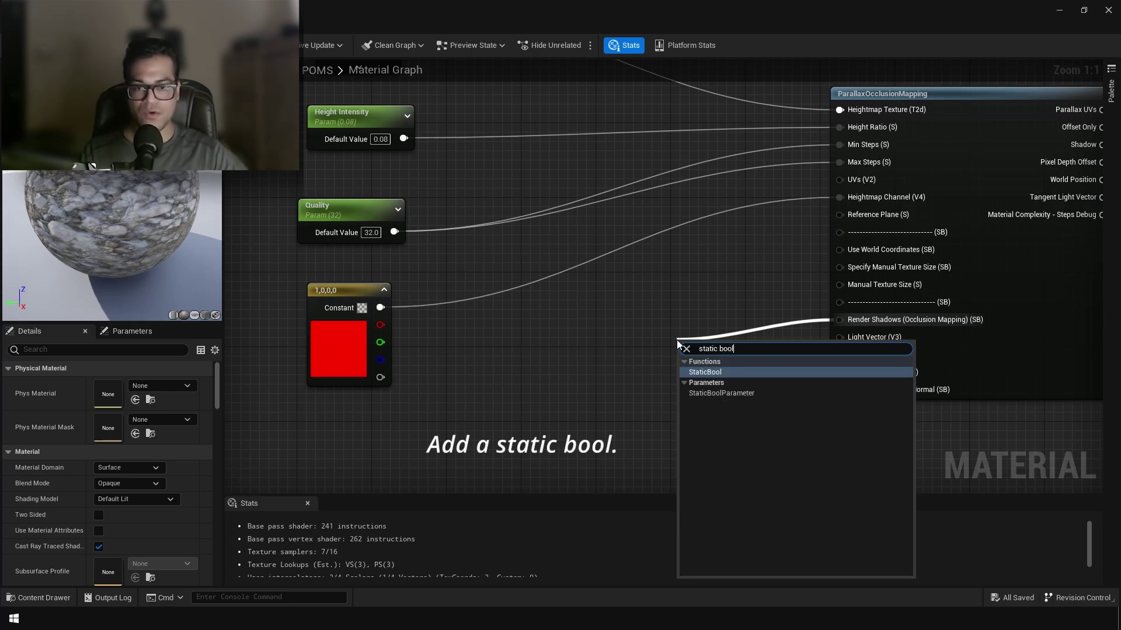
key("Return")
left_click_drag(712, 342, 745, 255)
left_click(752, 279)
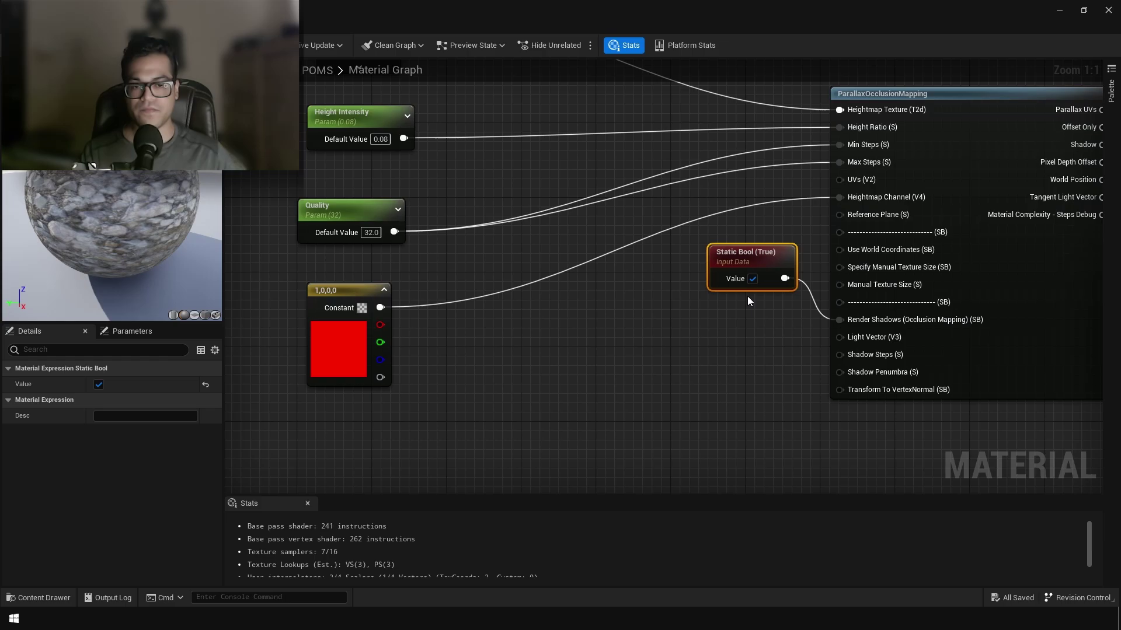
Feed Light Vector from a new SkyAtmosphereLightDirection node placed below the Static Bool.
mouse_move(899, 341)
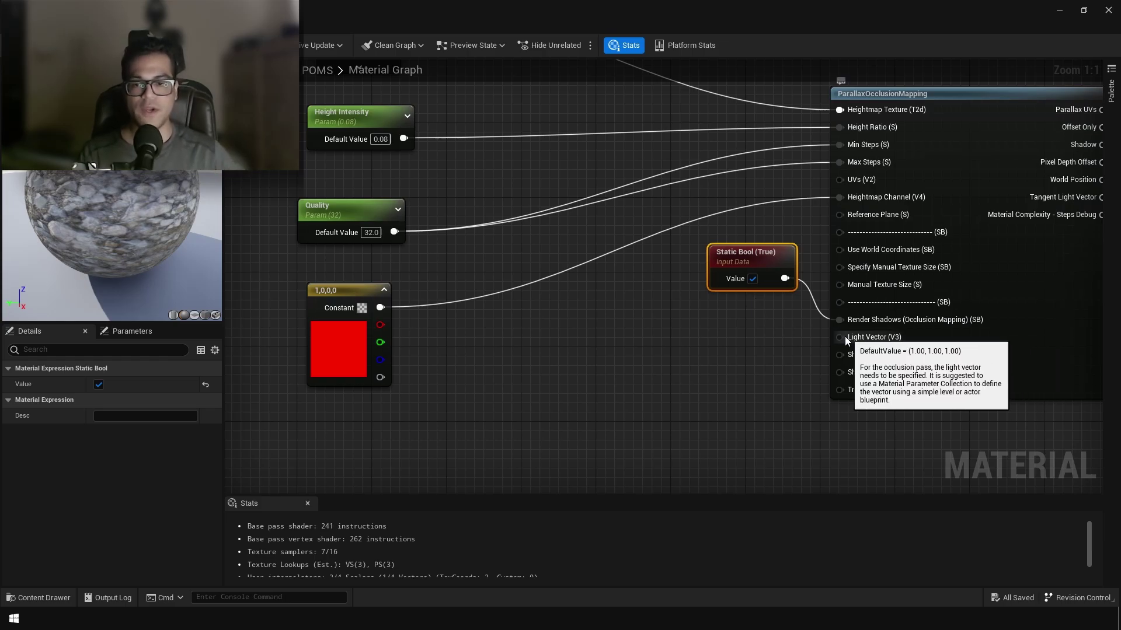
left_click_drag(841, 337, 590, 379)
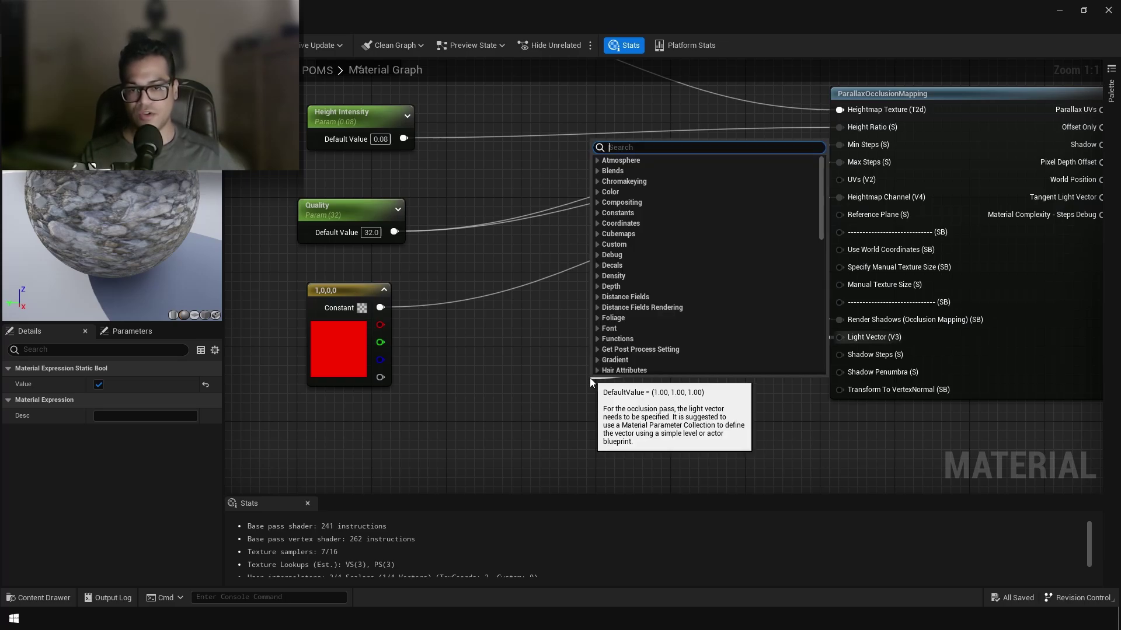
type("skyatmos")
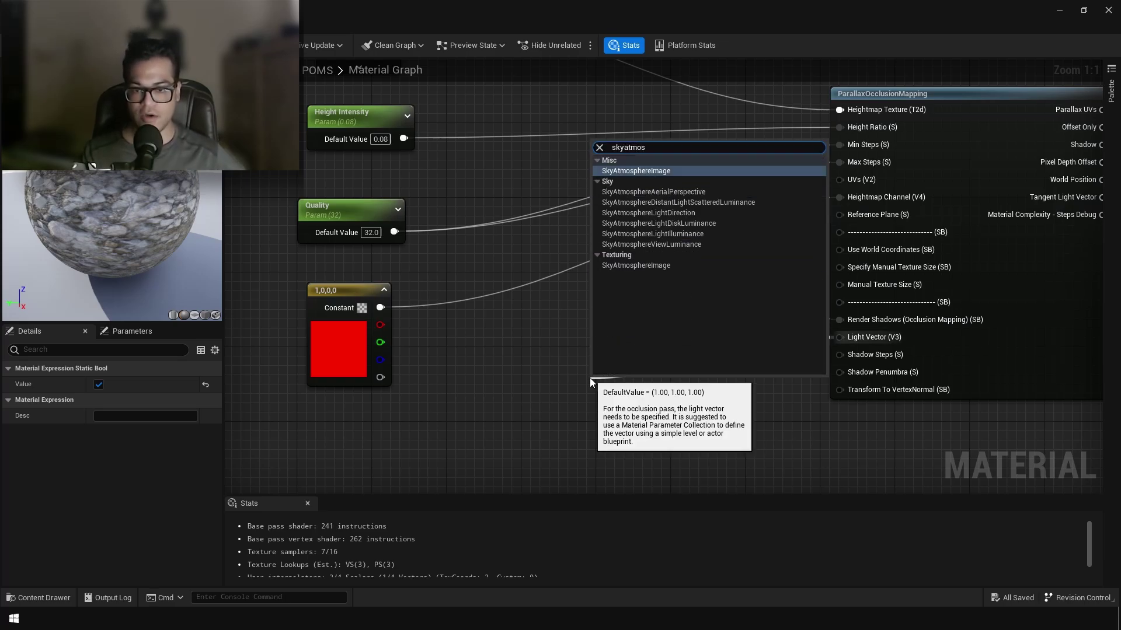
key("Down")
key("Down")
key("Down")
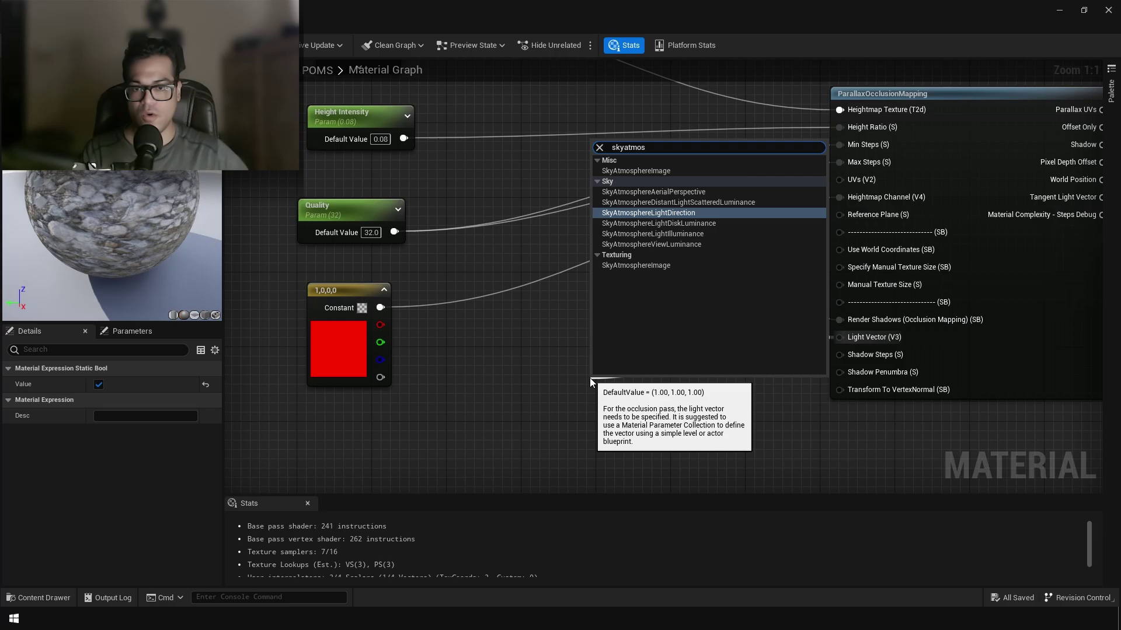
key("Return")
left_click_drag(620, 387, 621, 320)
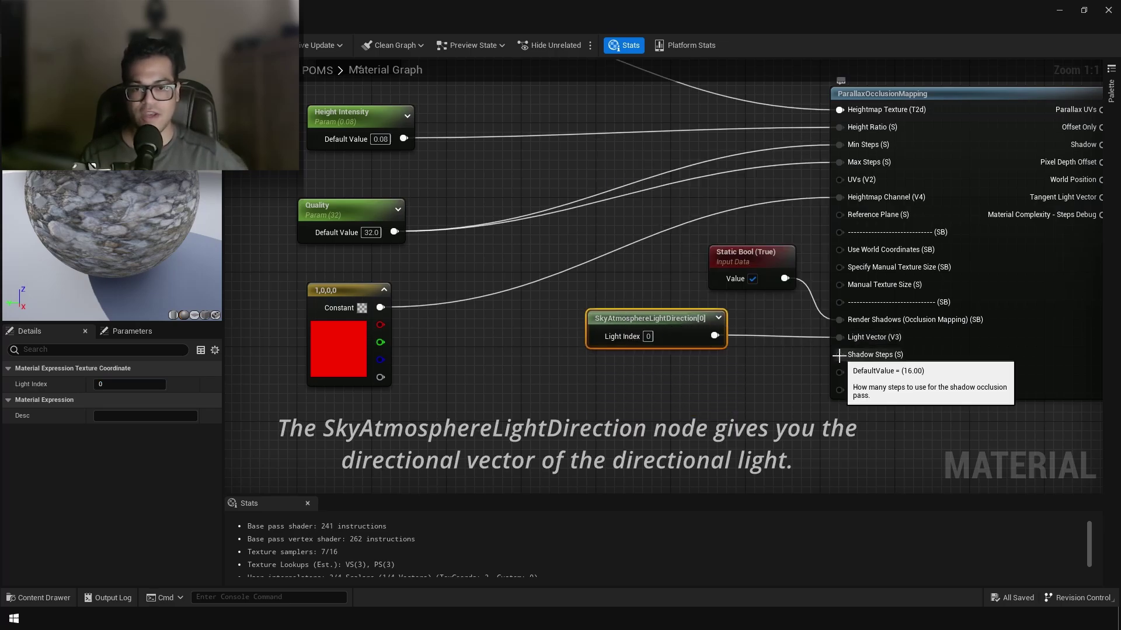
Feed Shadow Steps from a new scalar parameter named Shadow Quality with a default value of 32.
left_click_drag(839, 355, 646, 391)
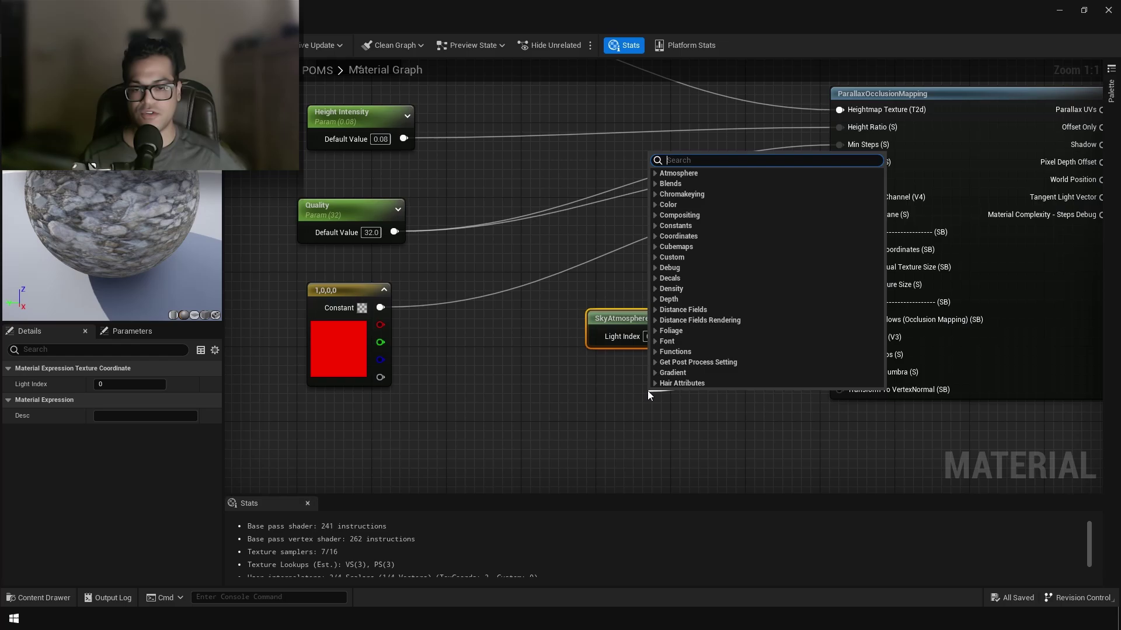
type("scalar pa")
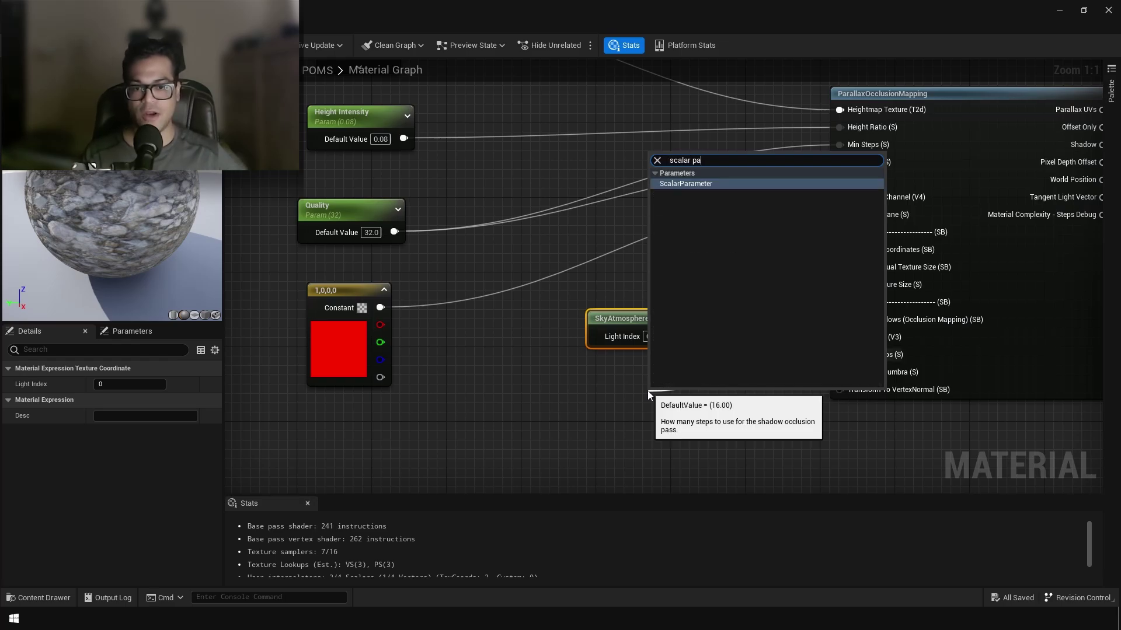
key("Return")
type("Shad")
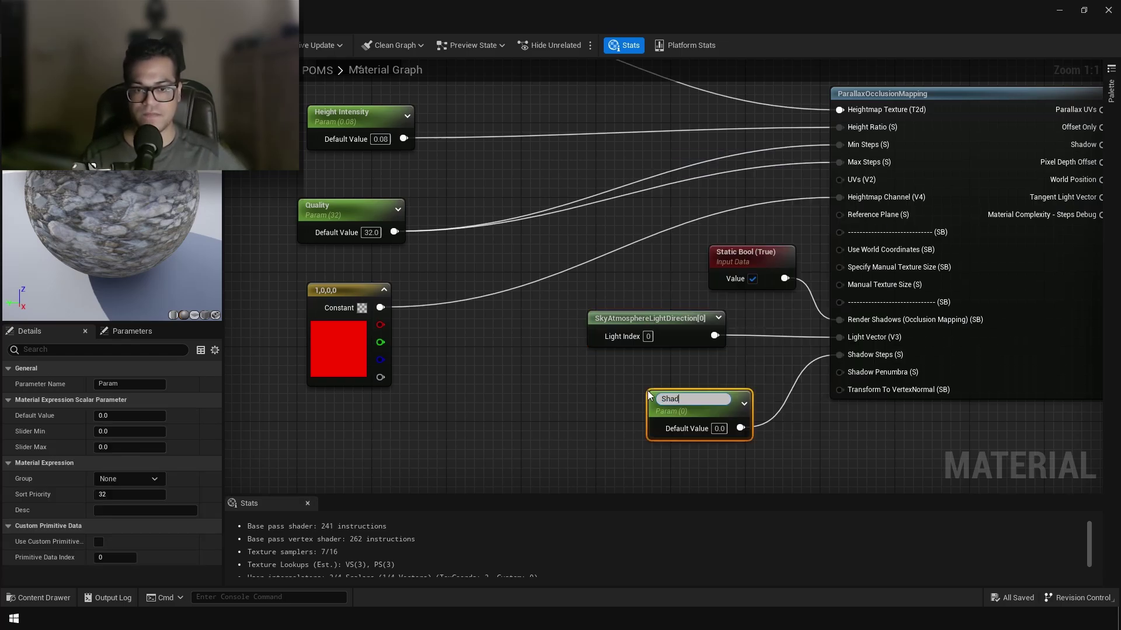
type("ow Quali")
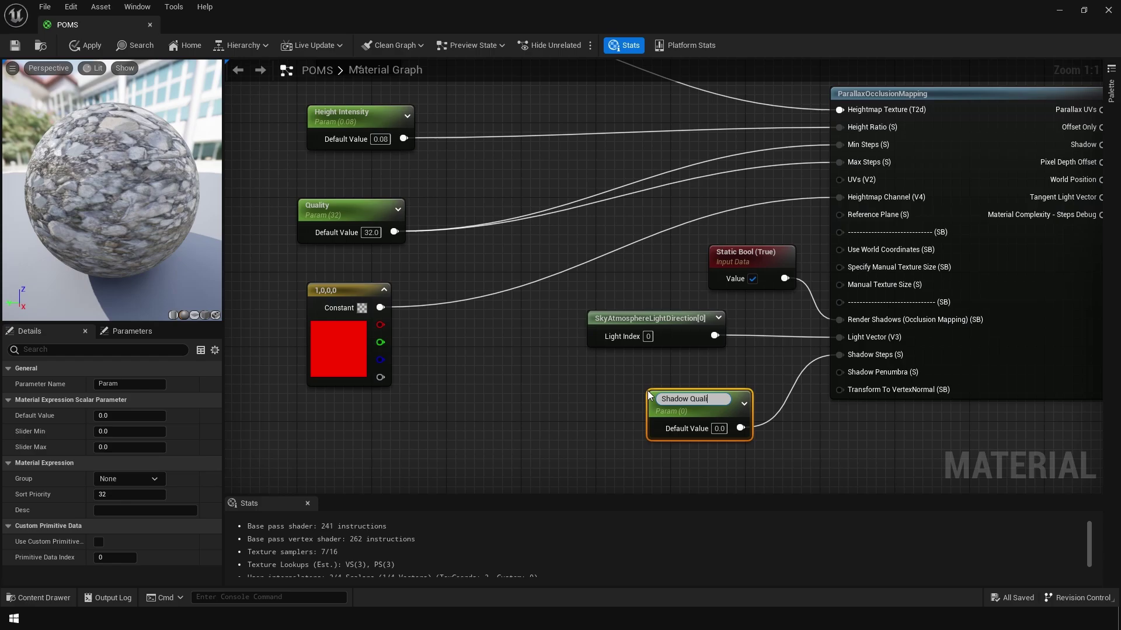
type("ty")
key("Return")
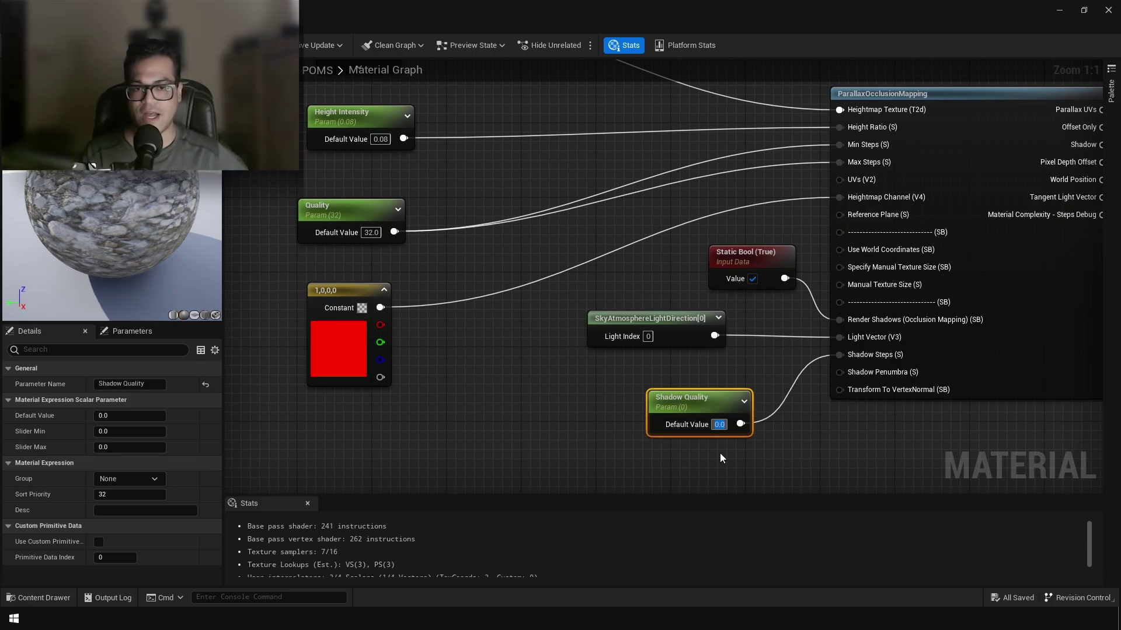
type("32")
key("Return")
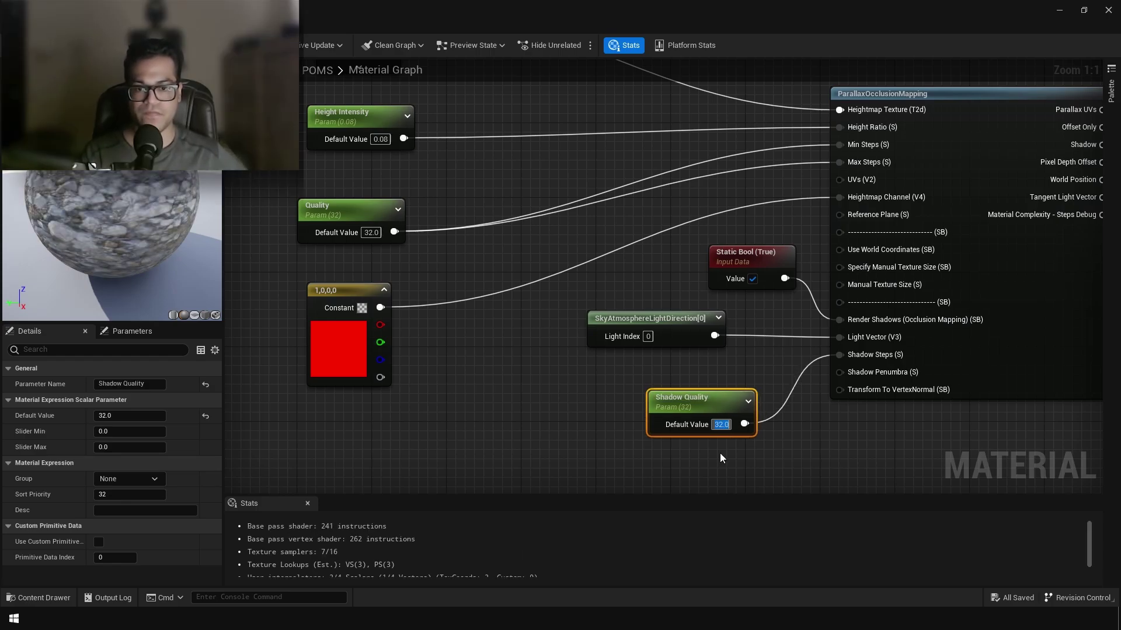
left_click(720, 453)
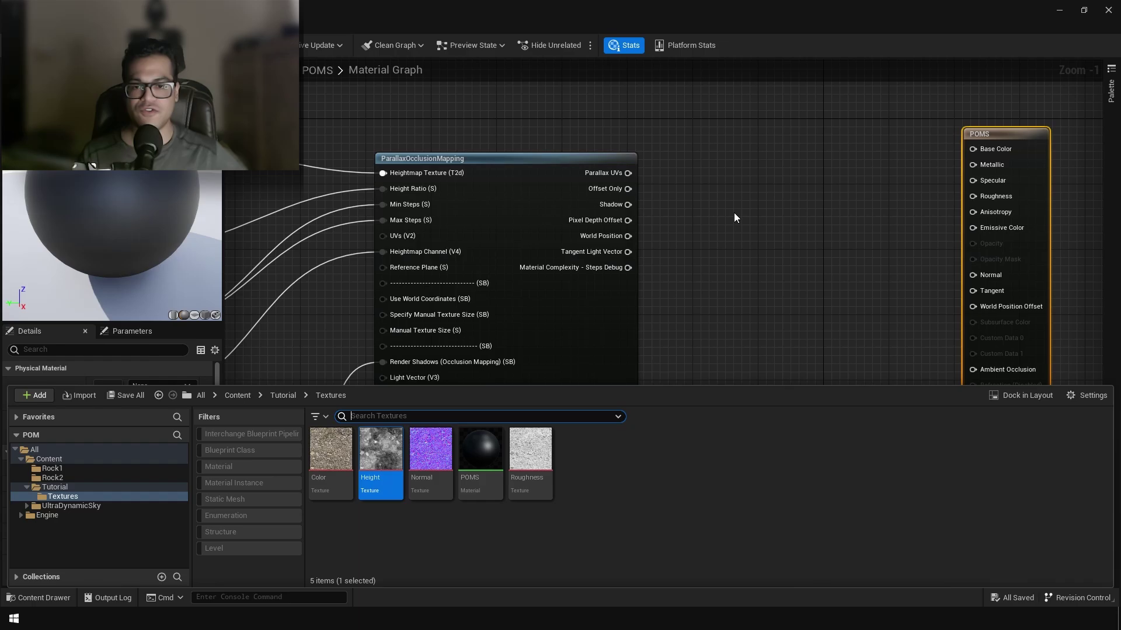
Add the Color, Normal and Roughness textures as Texture Samples and connect Roughness and Normal RGB to the matching POMS material inputs.
left_click(331, 452)
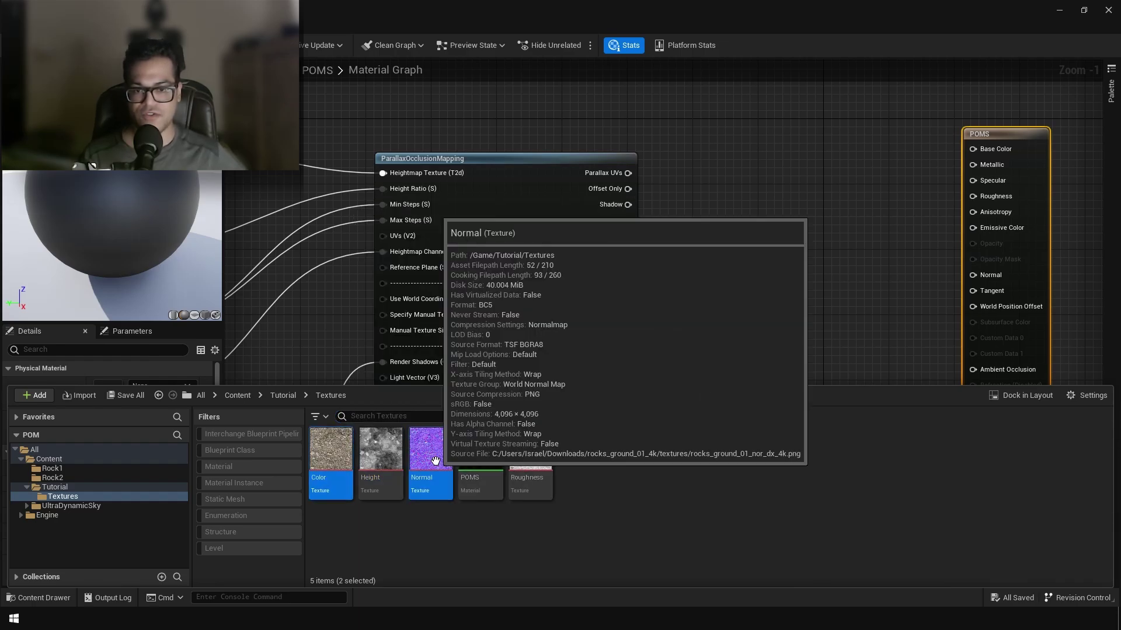
left_click_drag(430, 449, 745, 178)
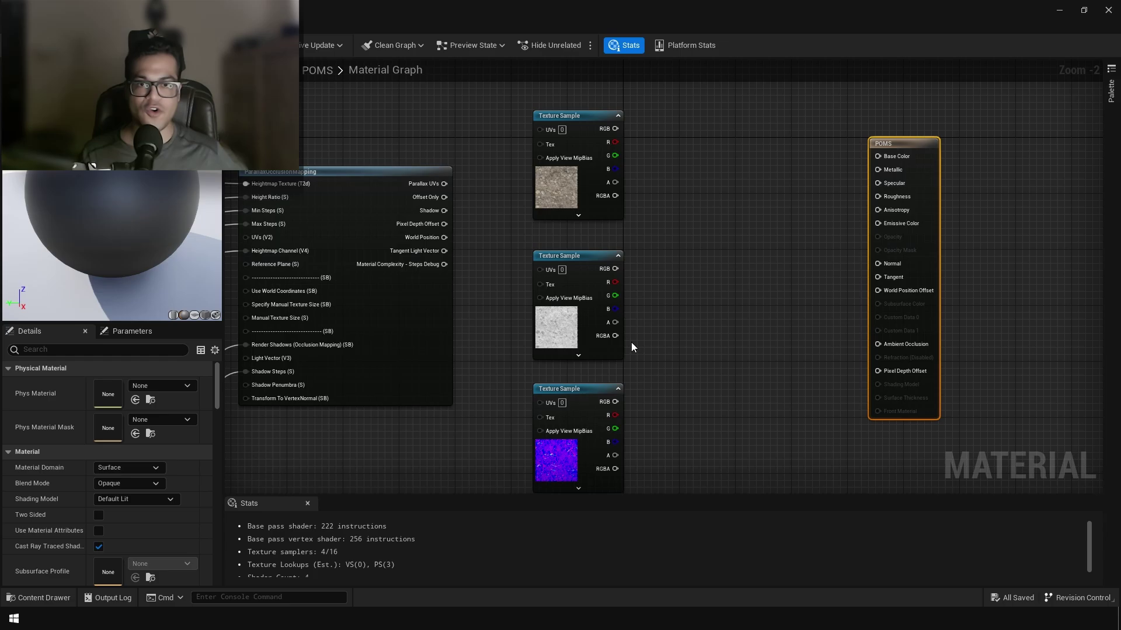
left_click_drag(610, 271, 878, 197)
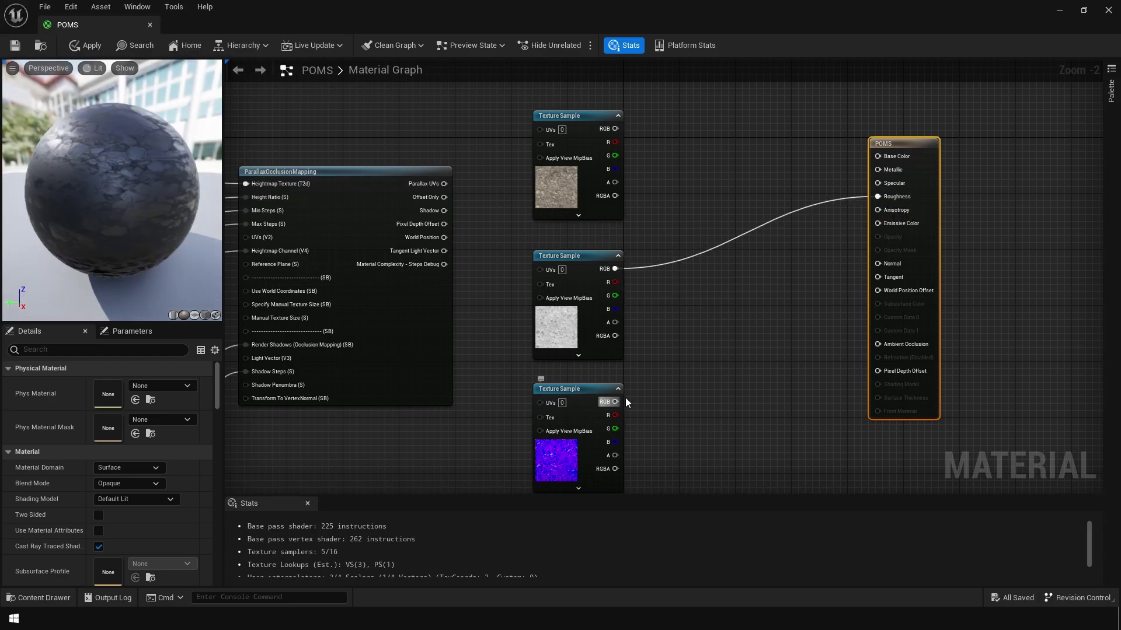
left_click_drag(615, 402, 877, 264)
Connect Parallax UVs from the ParallaxOcclusionMapping node to the UVs of the Normal, Roughness and Color Texture Samples.
right_click_drag(552, 405, 590, 353)
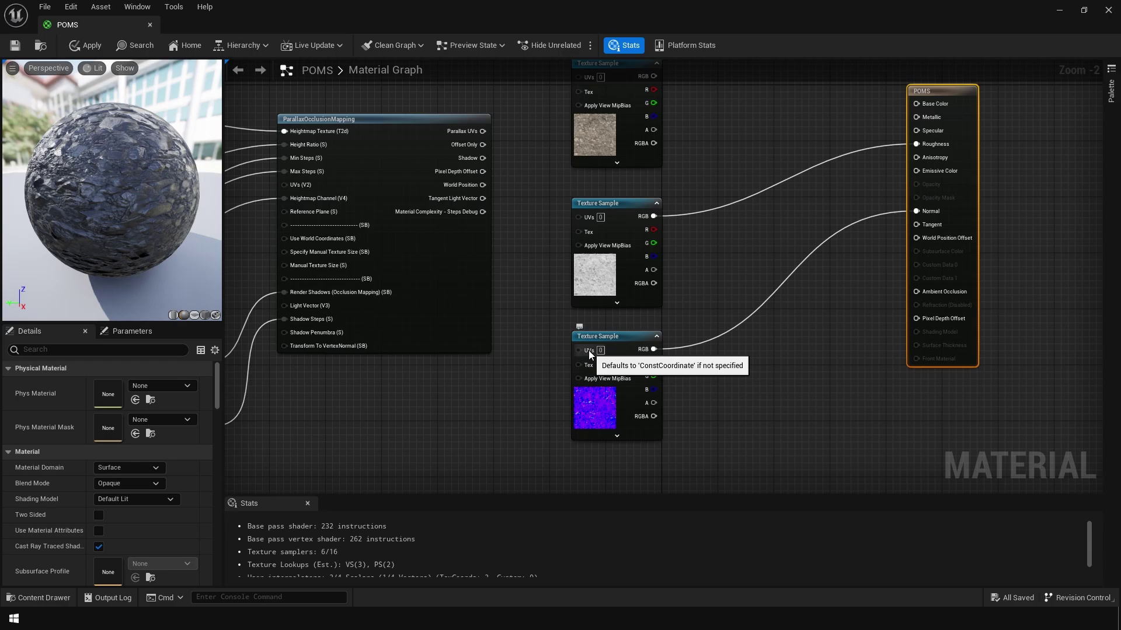
left_click_drag(482, 131, 577, 349)
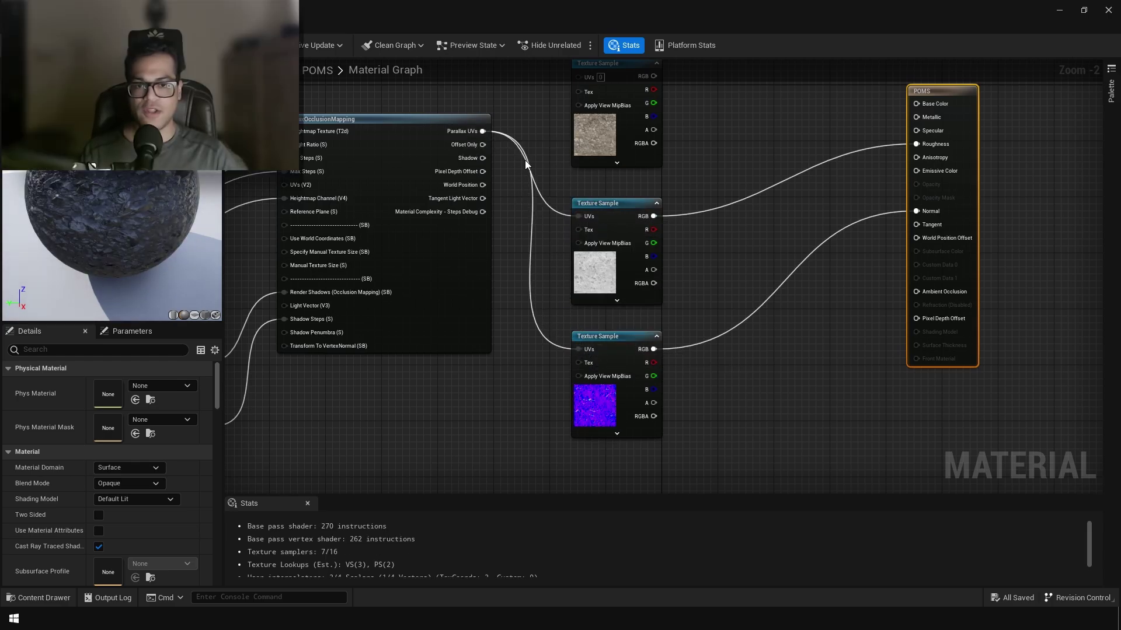
right_click_drag(525, 159, 531, 310)
left_click_drag(489, 281, 586, 226)
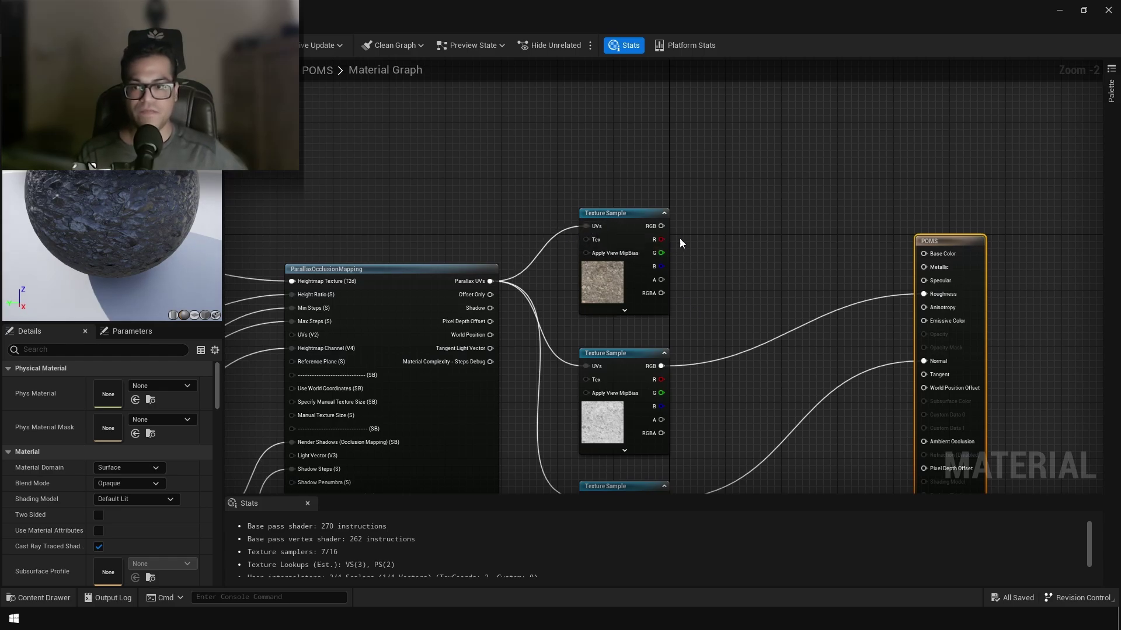
Add a LinearInterpolate node above the POMS node, with the Color texture's RGB feeding A and the ParallaxOcclusionMapping Shadow output feeding Alpha.
left_click_drag(661, 226, 747, 184)
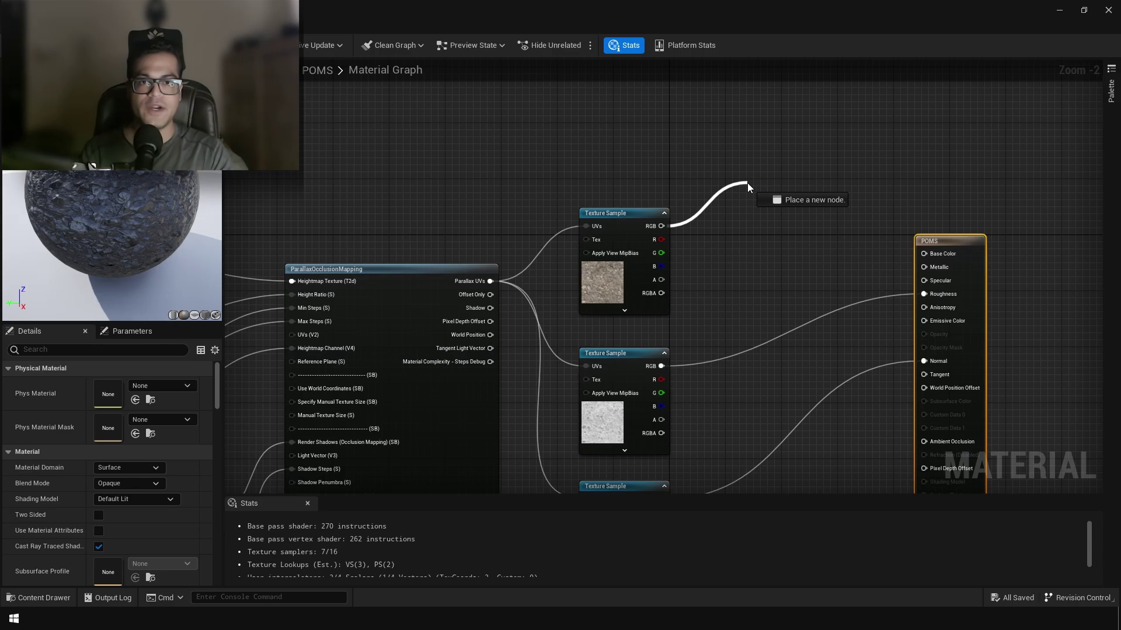
left_click_drag(748, 183, 747, 183)
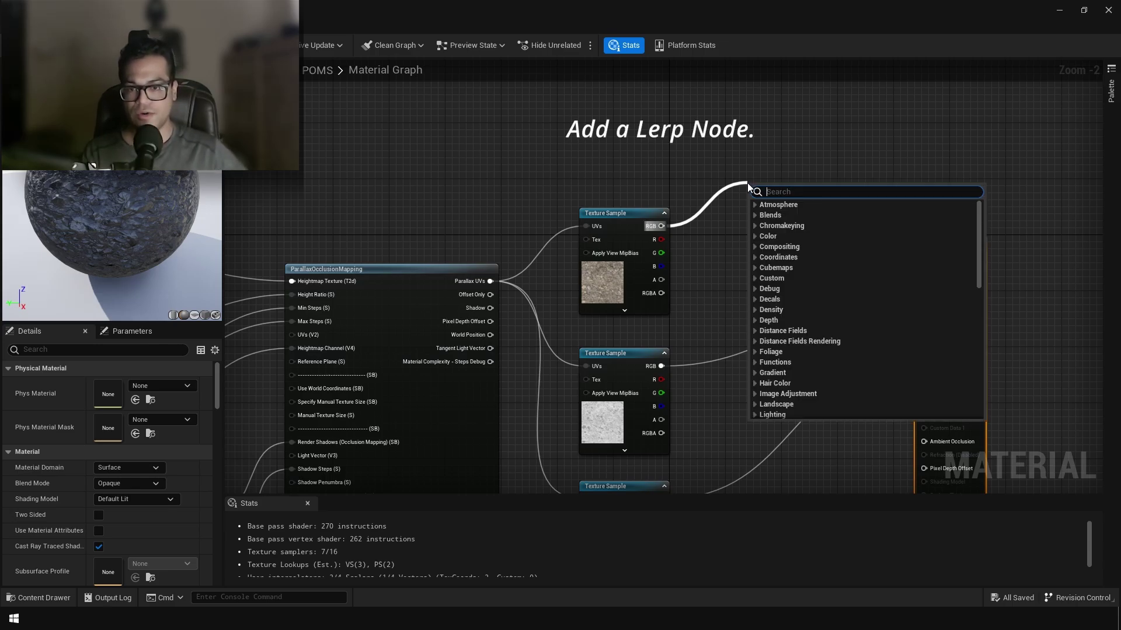
type("lerp")
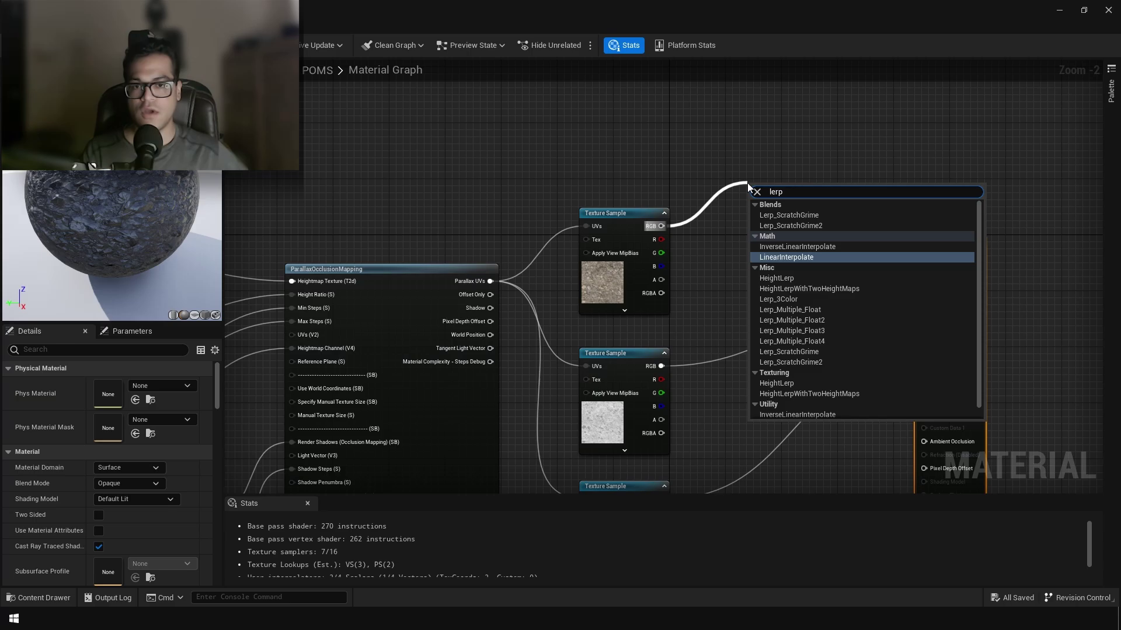
key("Return")
mouse_move(450, 271)
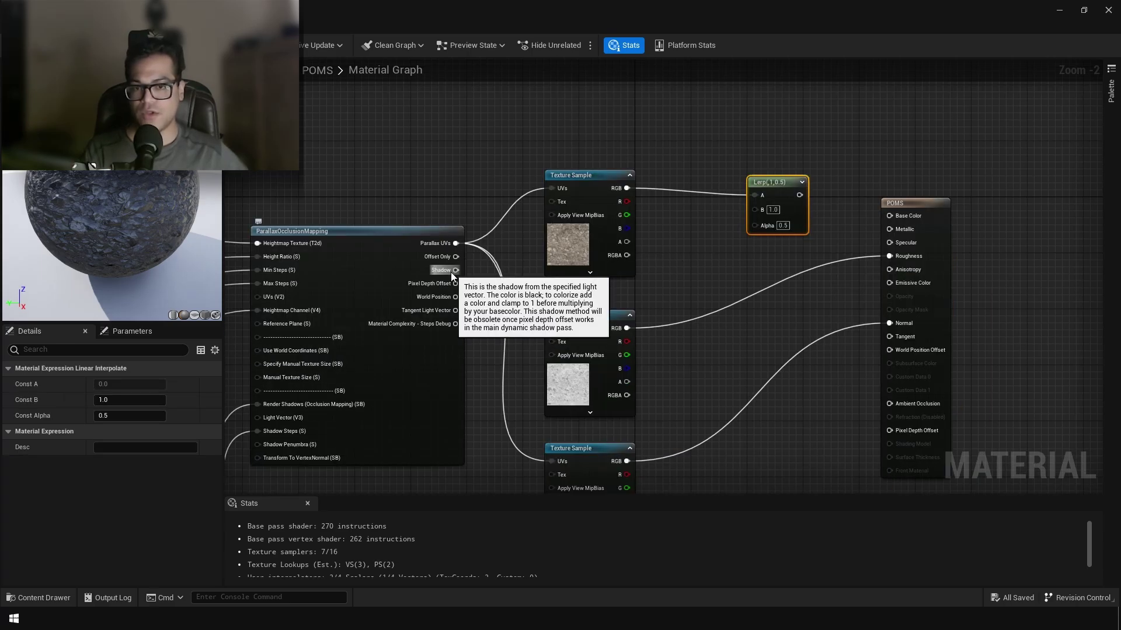
left_click_drag(451, 272, 756, 227)
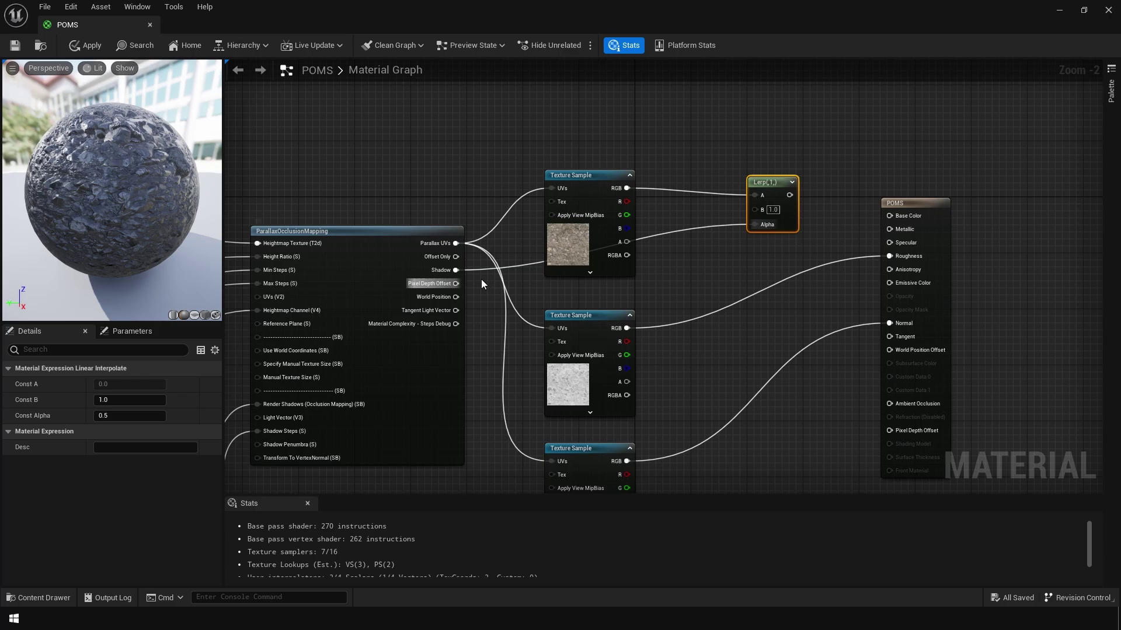
right_click_drag(773, 235, 636, 266)
left_click_drag(641, 223, 711, 167)
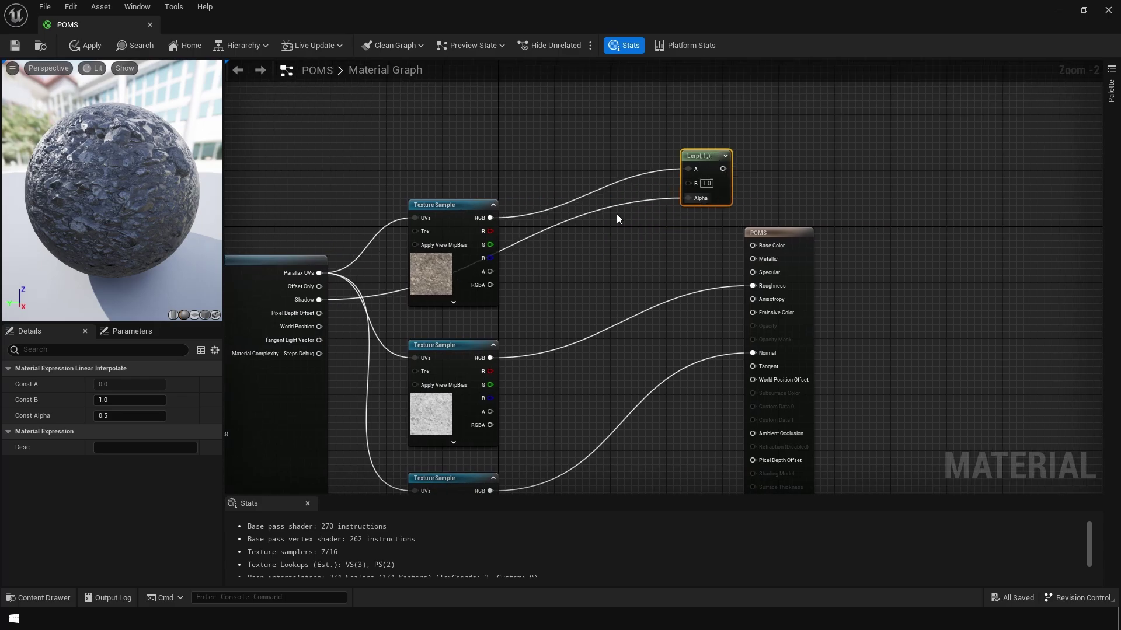
Multiply the Color texture's RGB by 0.3 in a new Multiply node and feed the result into the Lerp's B input.
left_click_drag(494, 219, 535, 281)
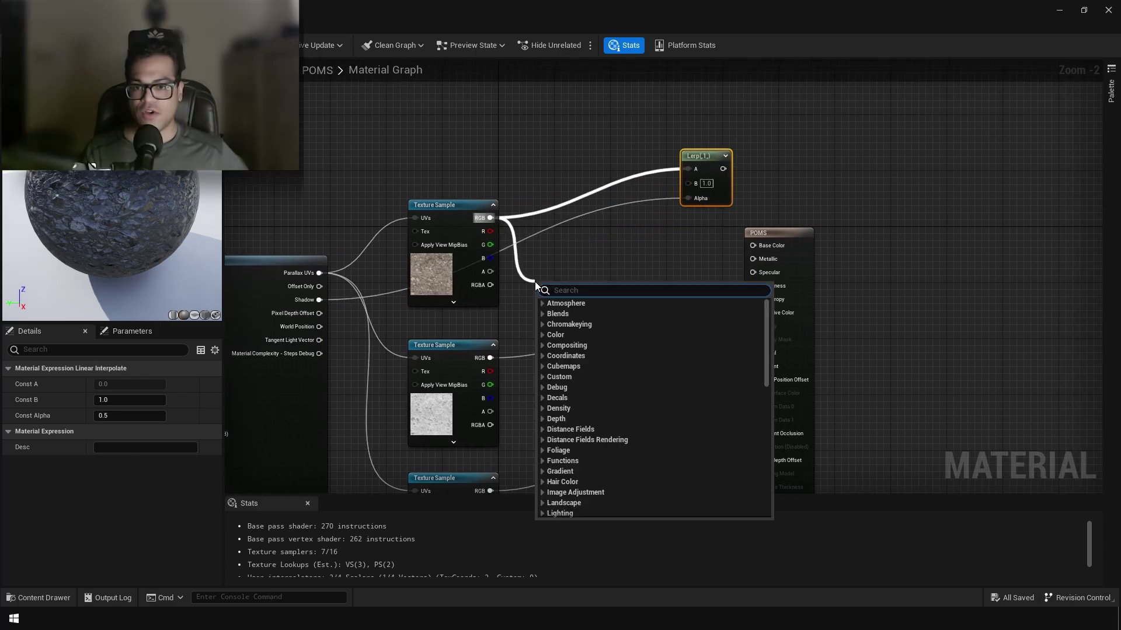
type("multi")
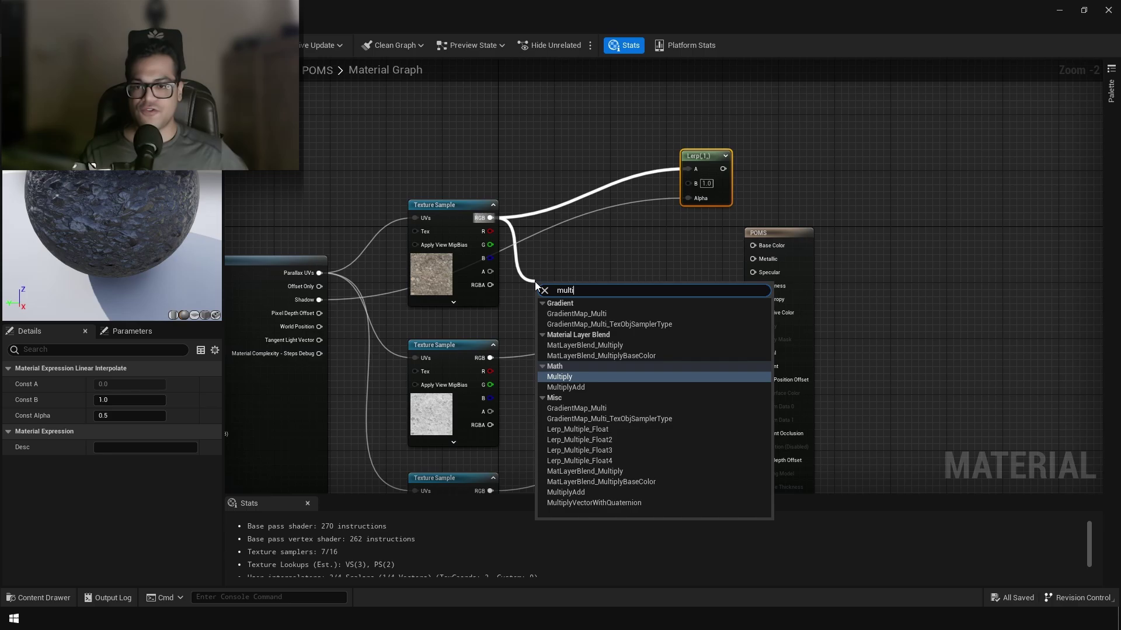
key("Return")
left_click(588, 275)
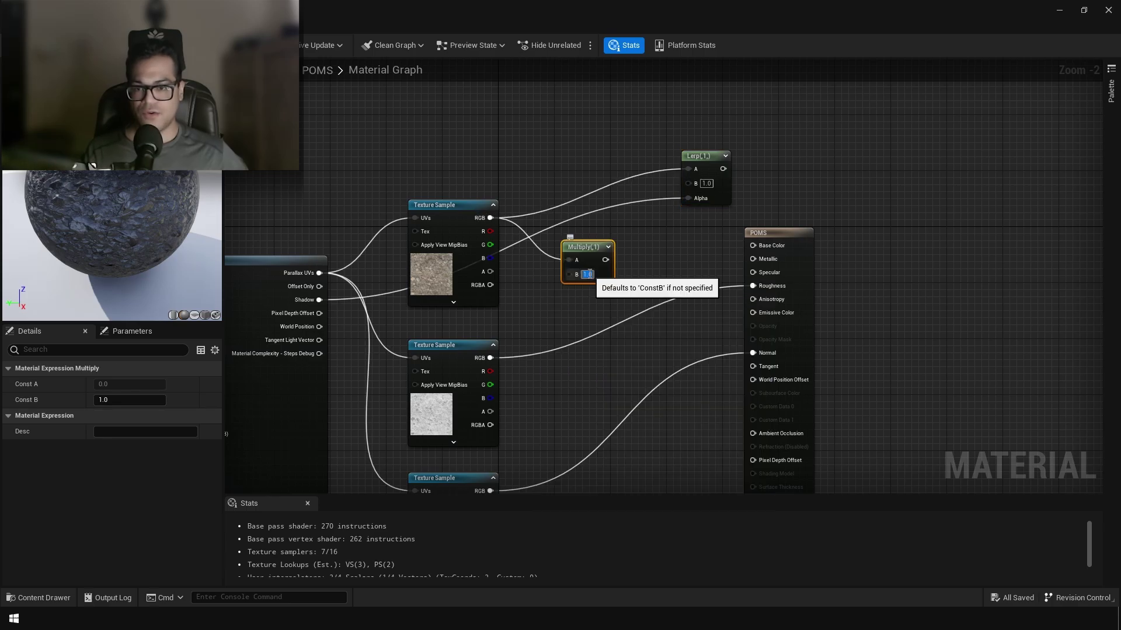
type("0.3")
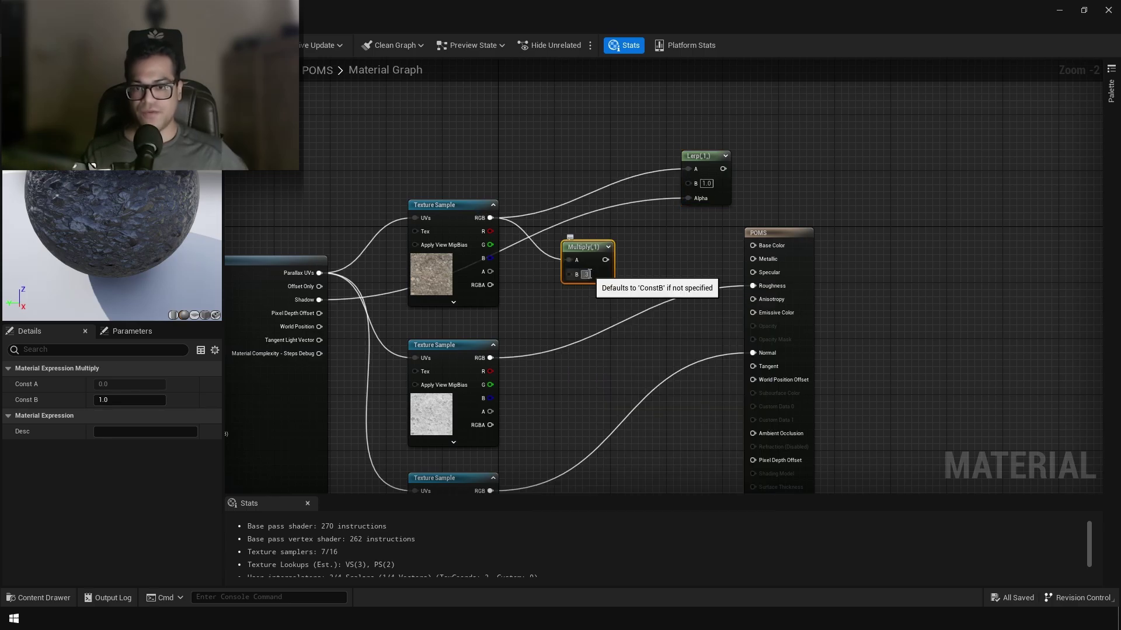
key("Return")
right_click_drag(674, 240, 655, 300)
left_click_drag(592, 318, 670, 241)
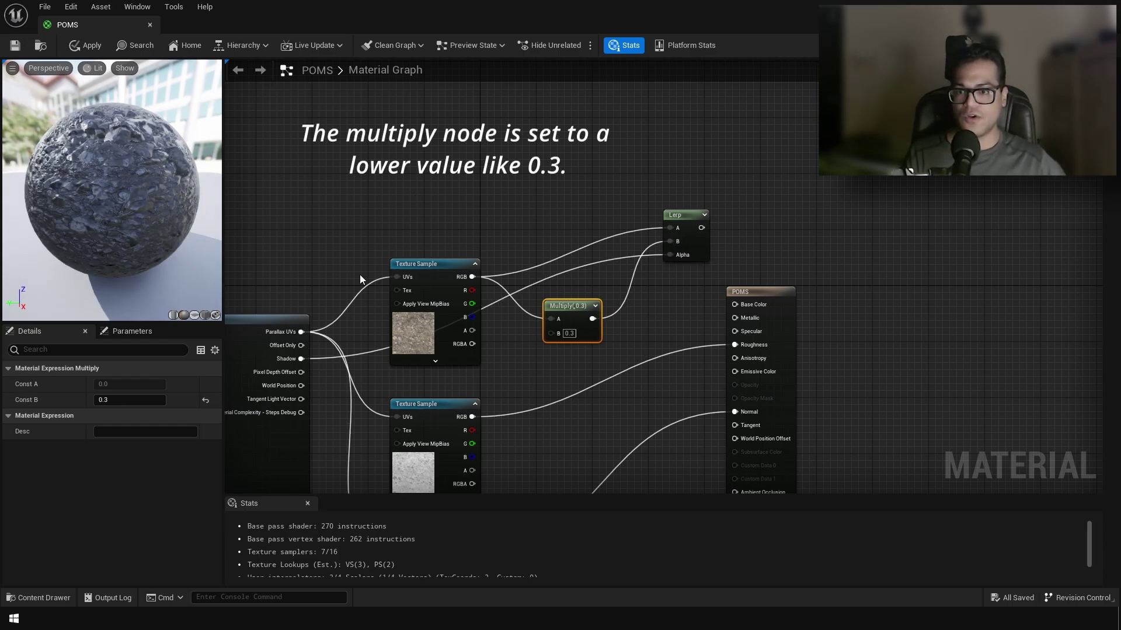
Connect the Lerp output to Base Color and the ParallaxOcclusionMapping node's Pixel Depth Offset to the matching POMS material input.
right_click_drag(671, 318, 494, 329)
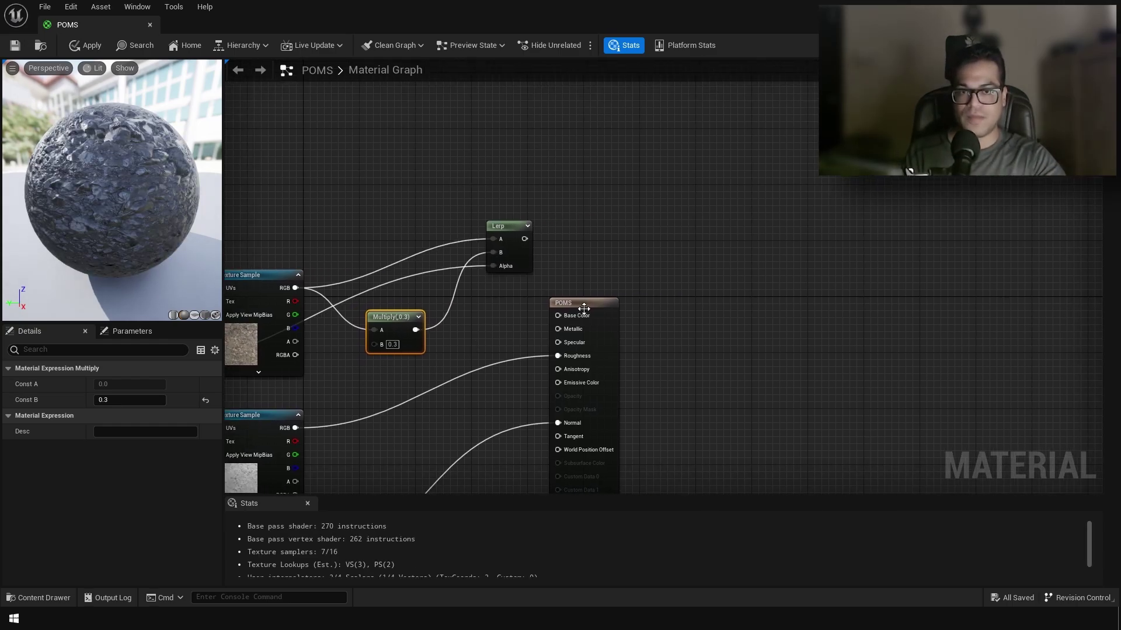
left_click_drag(584, 306, 771, 293)
left_click_drag(524, 239, 746, 300)
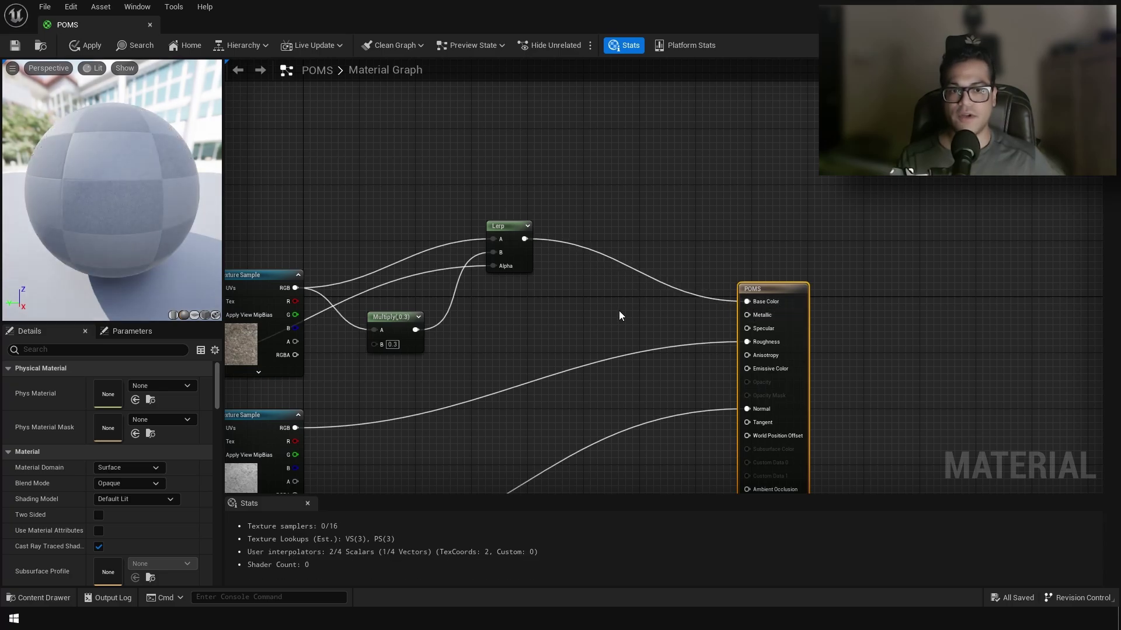
right_click_drag(514, 336, 796, 177)
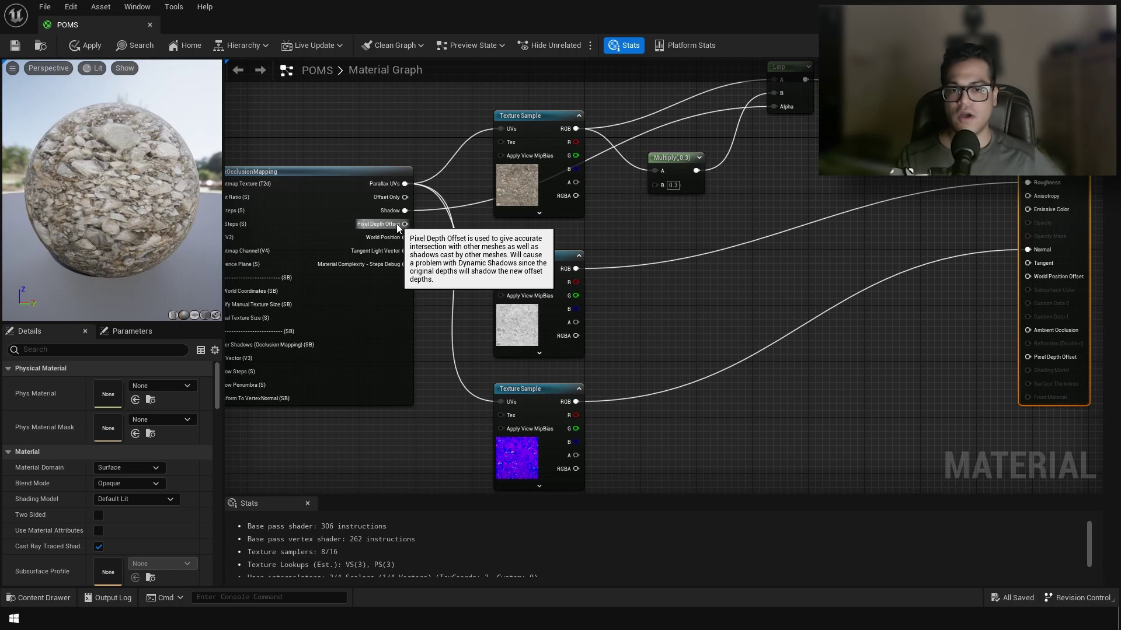
right_click_drag(471, 255, 339, 316)
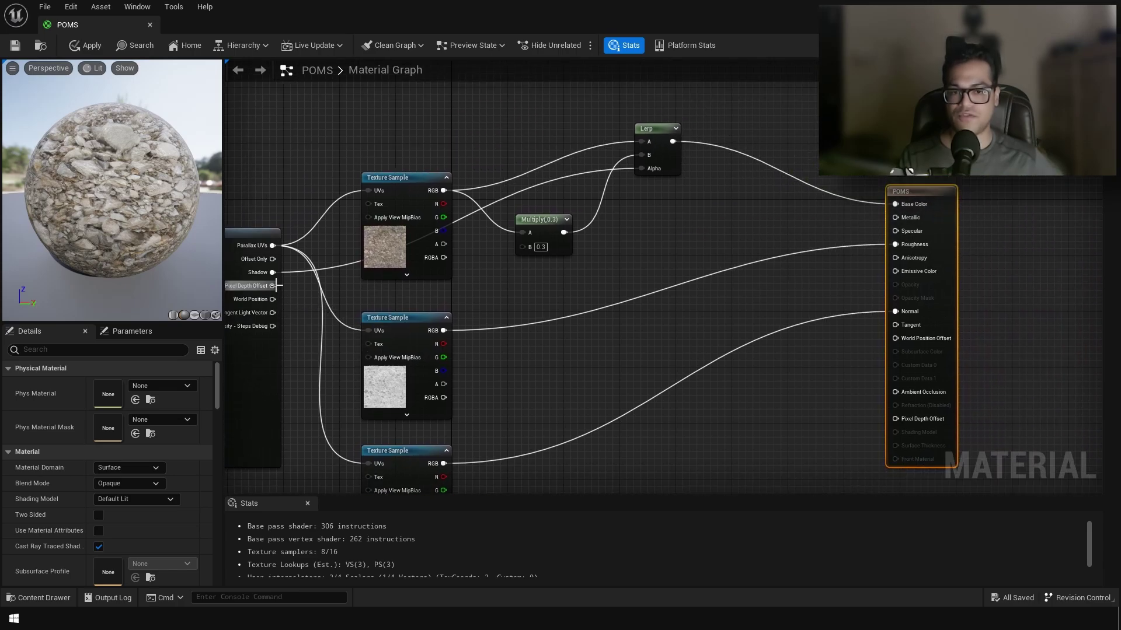
left_click_drag(272, 286, 895, 419)
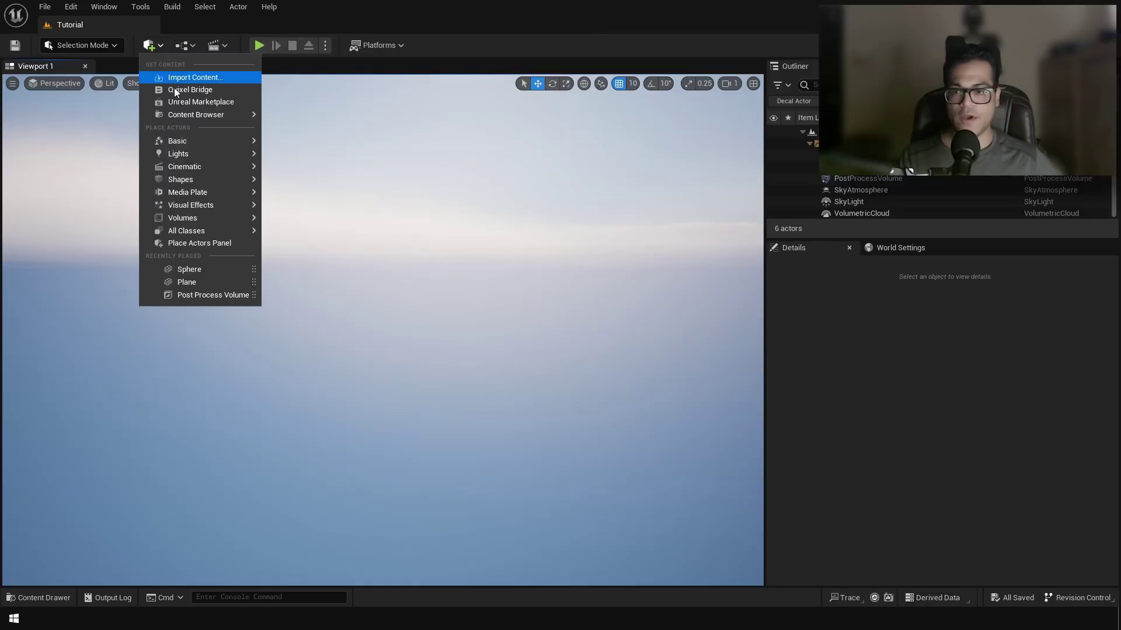
Add a Plane shape to the Tutorial level and assign the POMS material to it.
mouse_move(251, 179)
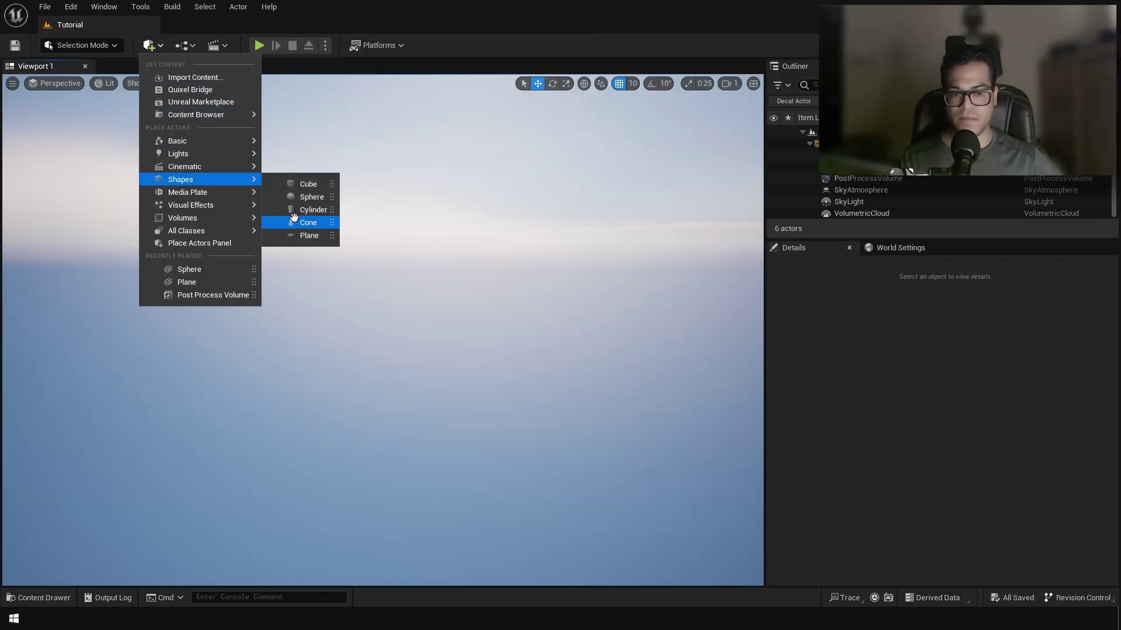
left_click(309, 236)
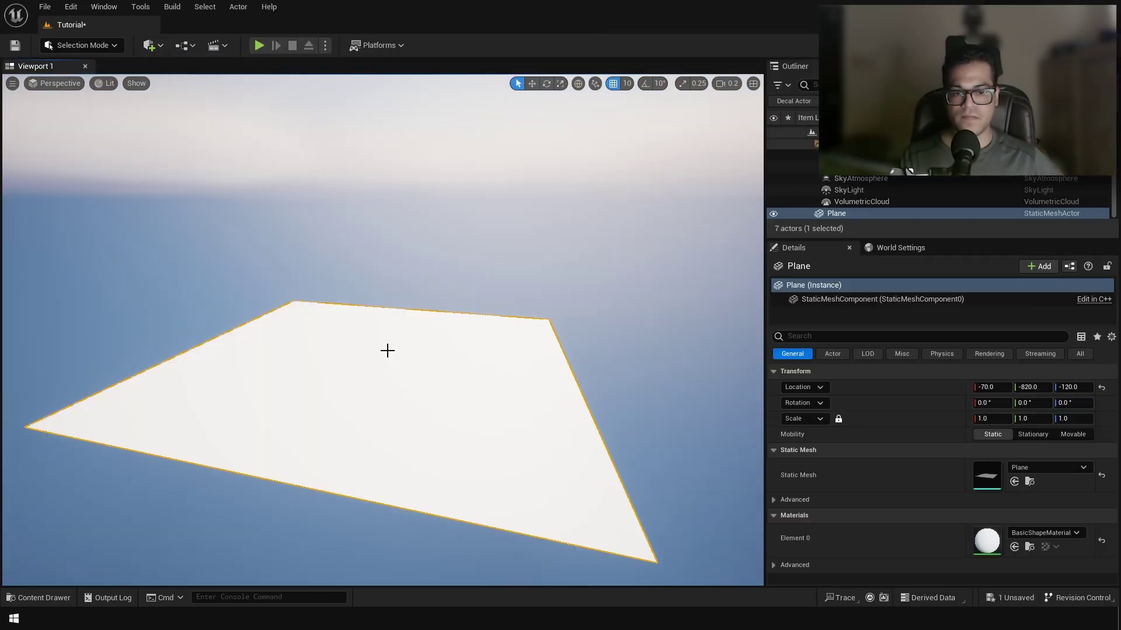
left_click(1041, 533)
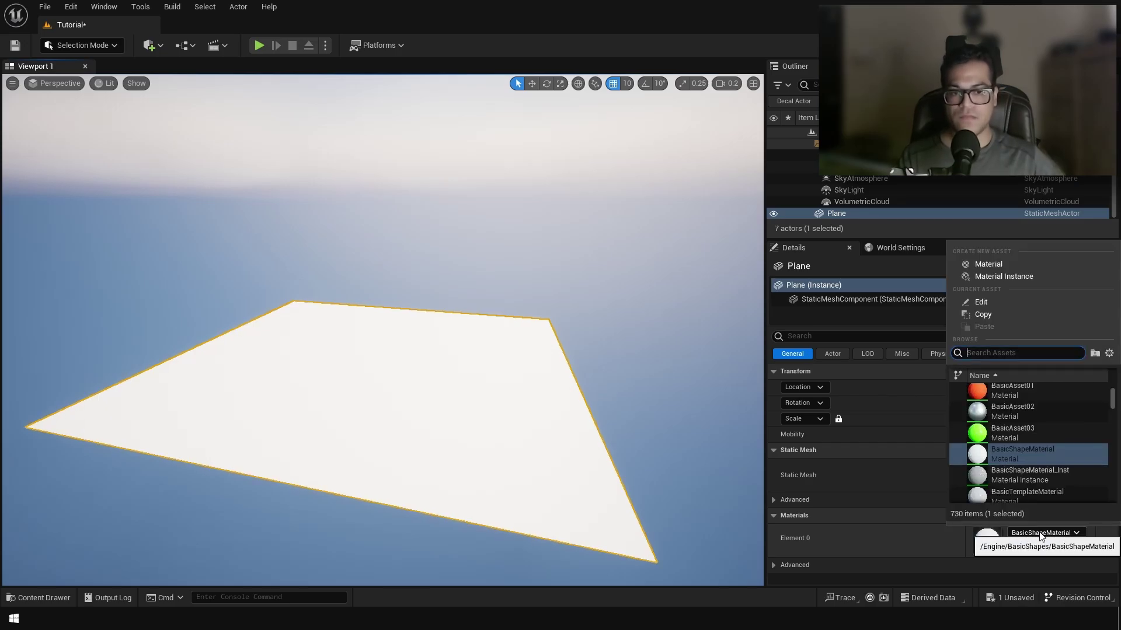
type("POMS")
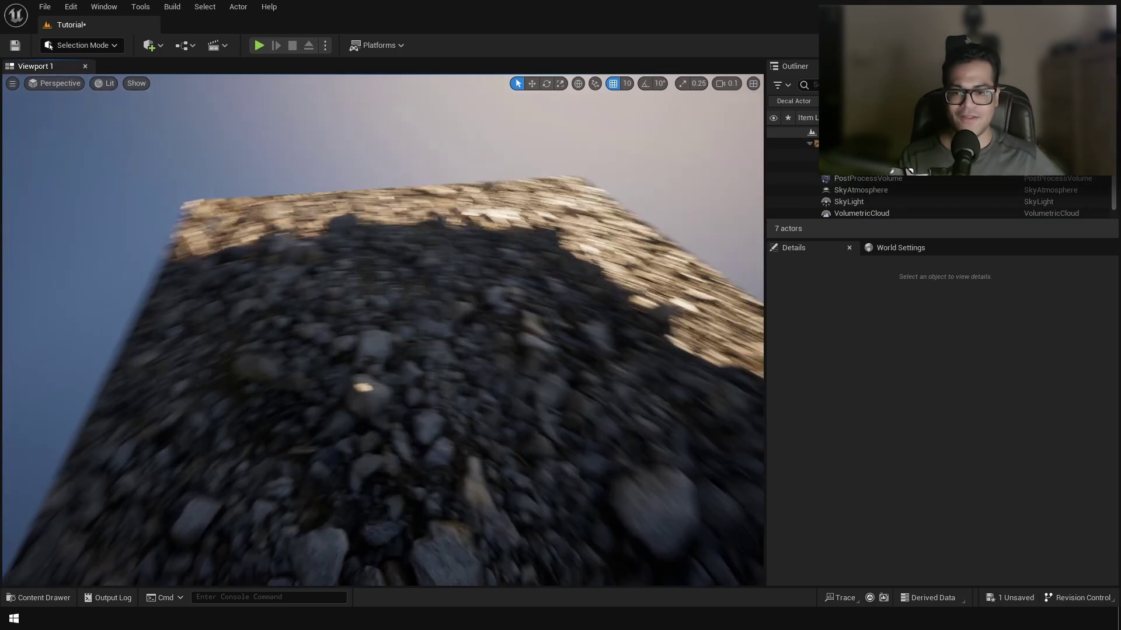
Turn off Cast Shadow for the rock-covered plane and adjust the direction of the sunlight over it.
right_click_drag(383, 330, 310, 292)
key("w")
right_click_drag(605, 320, 605, 320)
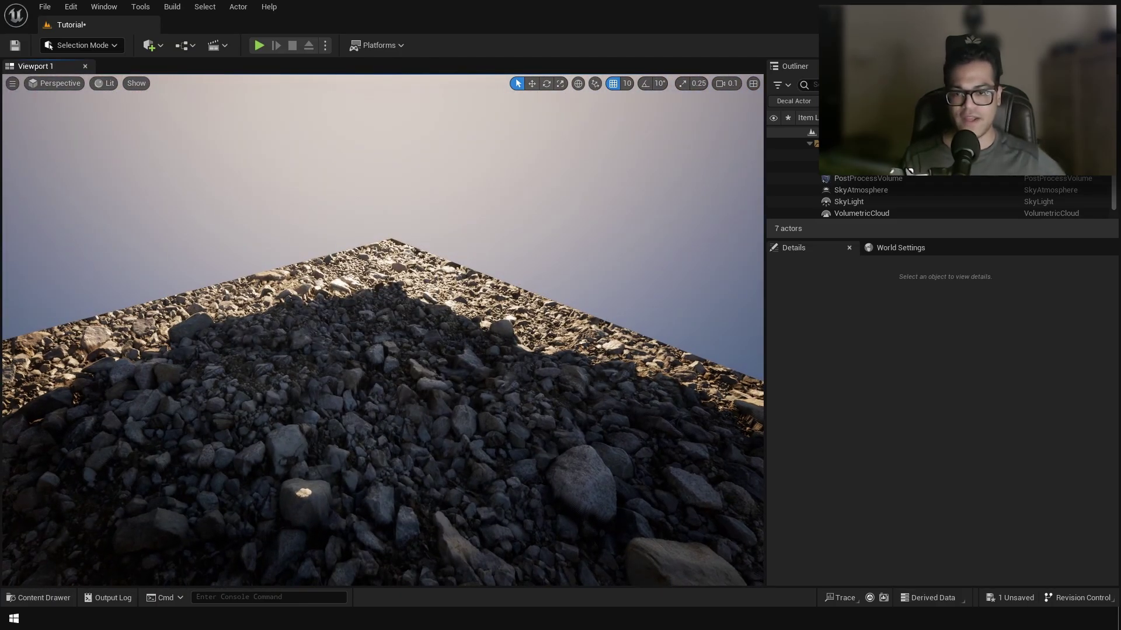
left_click(513, 406)
left_click(804, 337)
type("shad")
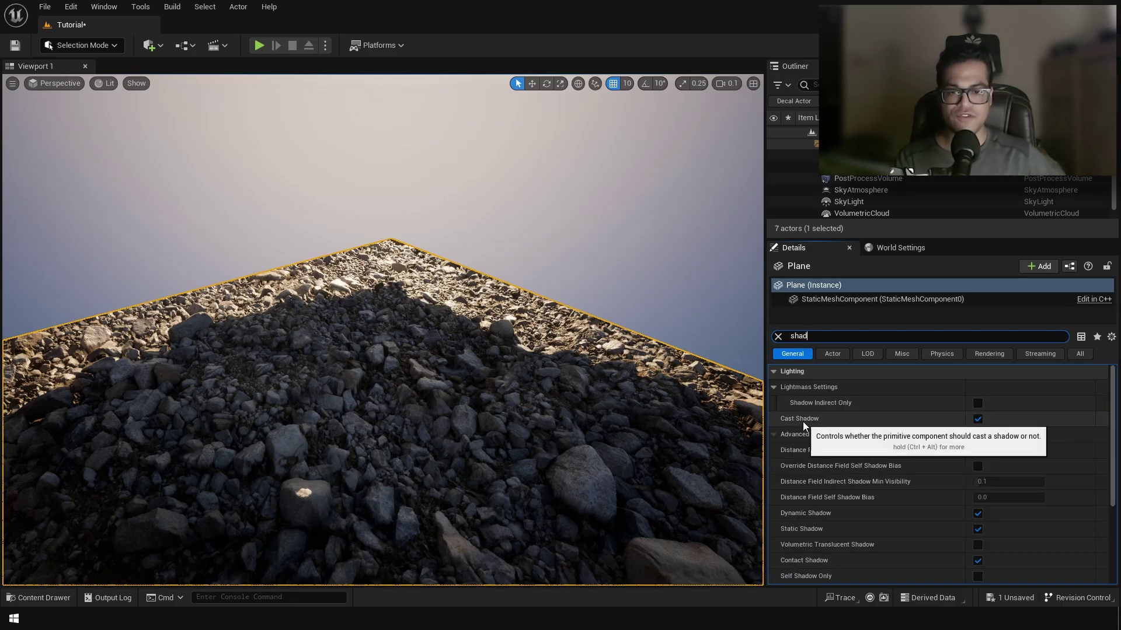
left_click(978, 419)
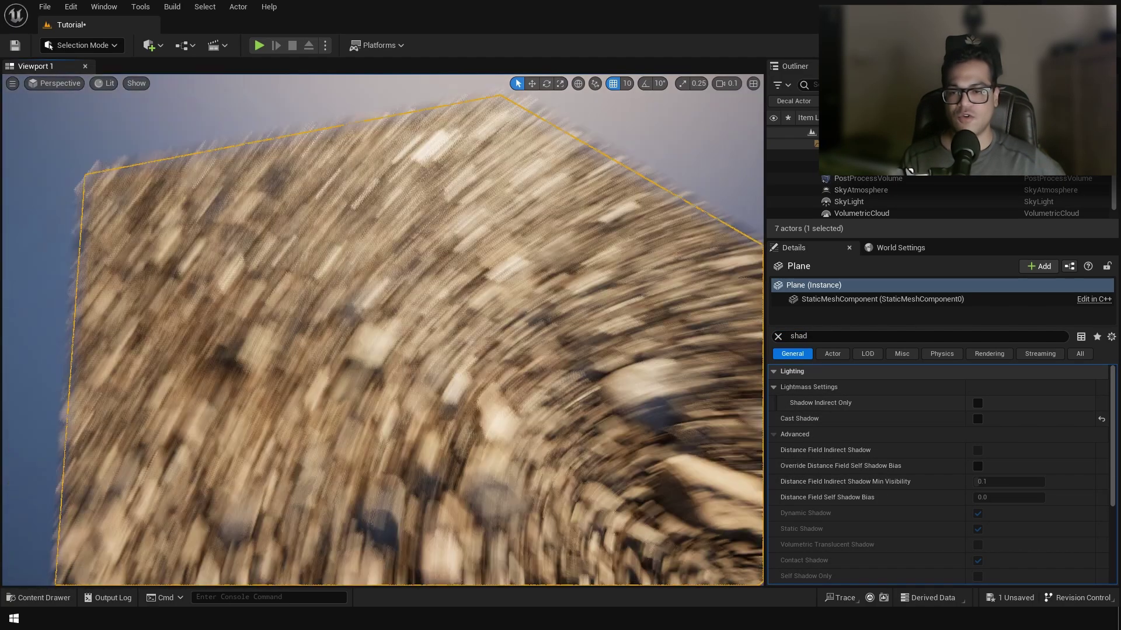
mouse_move(566, 233)
left_mouse_down("alt")
mouse_move(502, 274)
mouse_move(572, 251)
mouse_move(575, 228)
mouse_move(567, 233)
left_mouse_up("alt")
key("ctrl+l")
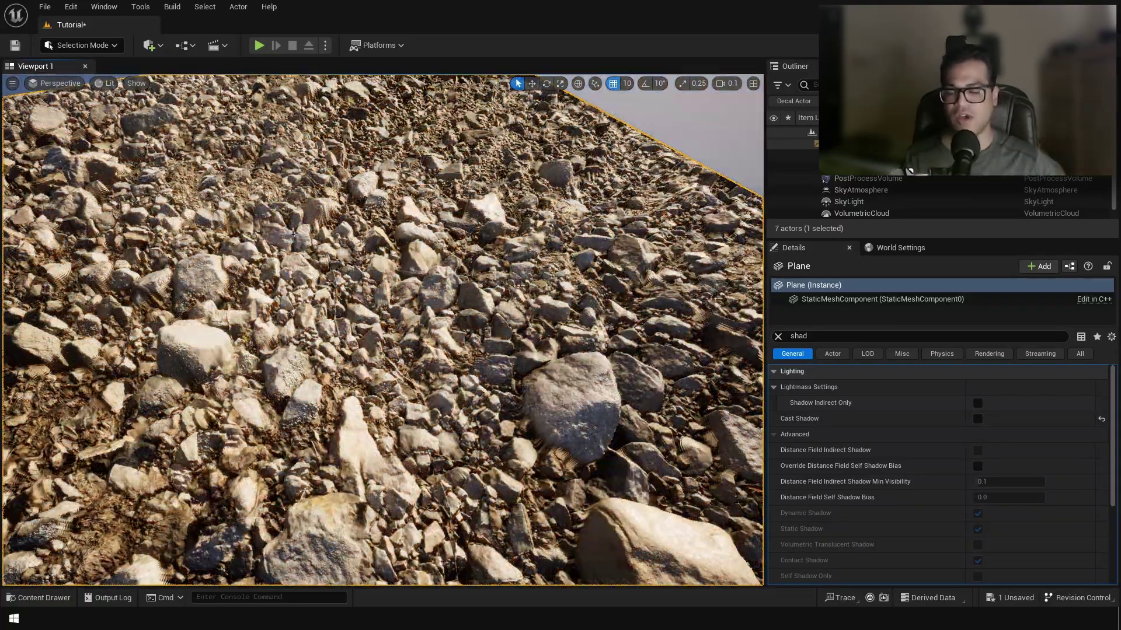
Duplicate the plane edge to edge, then copy the growing selections along the row to form a two-by-four grid of eight planes.
left_click_drag(374, 235, 362, 262, "alt")
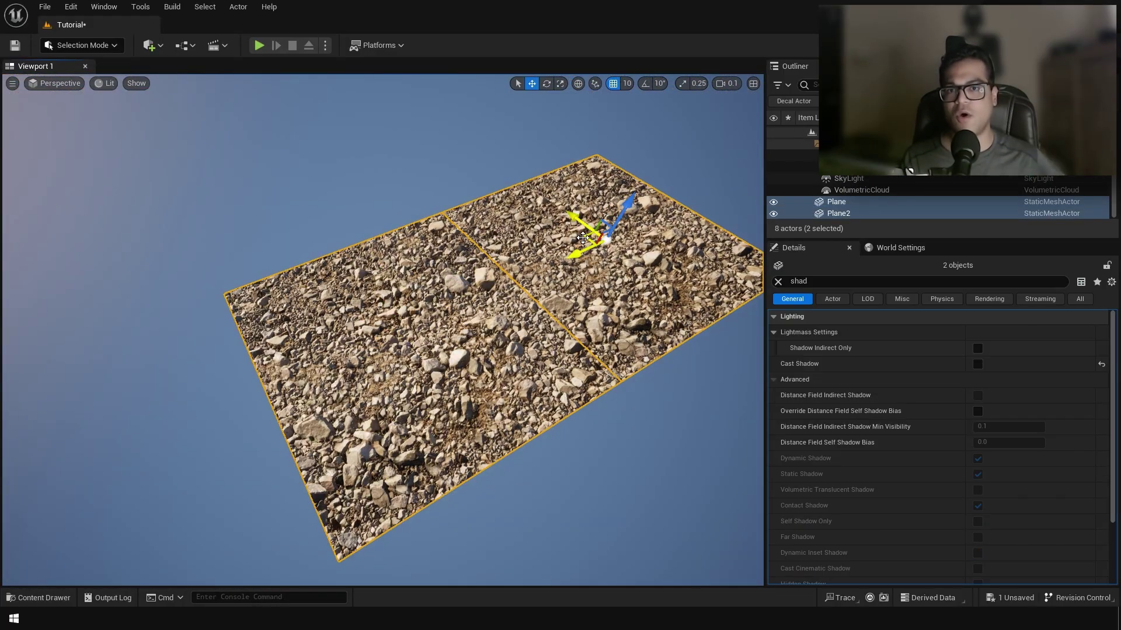
left_click_drag(578, 222, 441, 119, "alt")
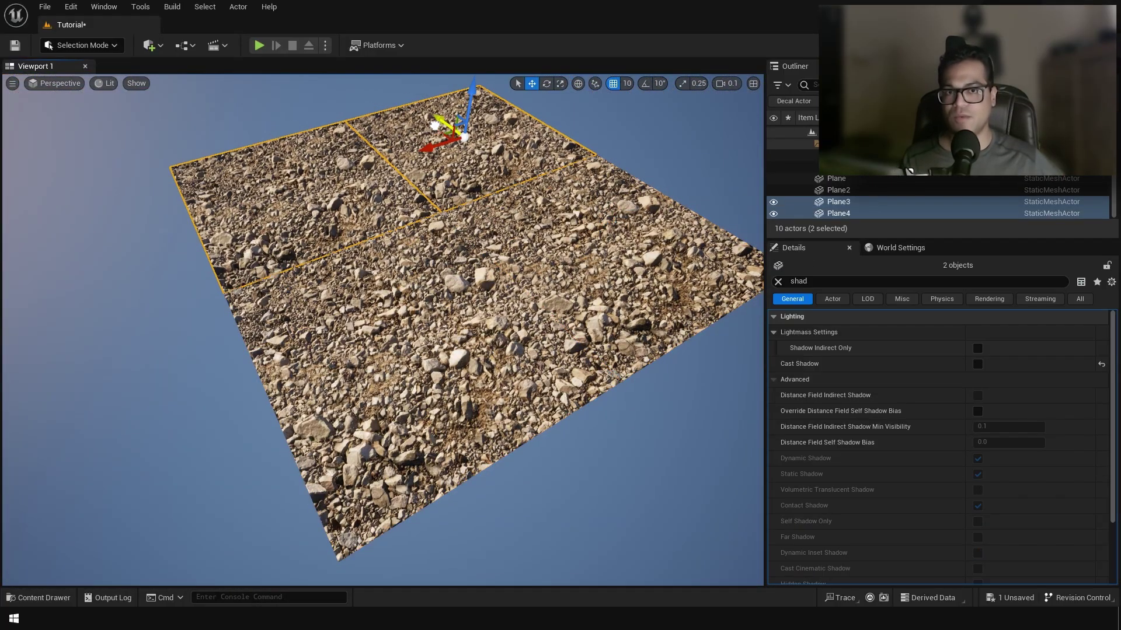
left_click(420, 251, "shift")
left_click(534, 245, "shift")
left_click_drag(327, 94, 310, 69, "alt")
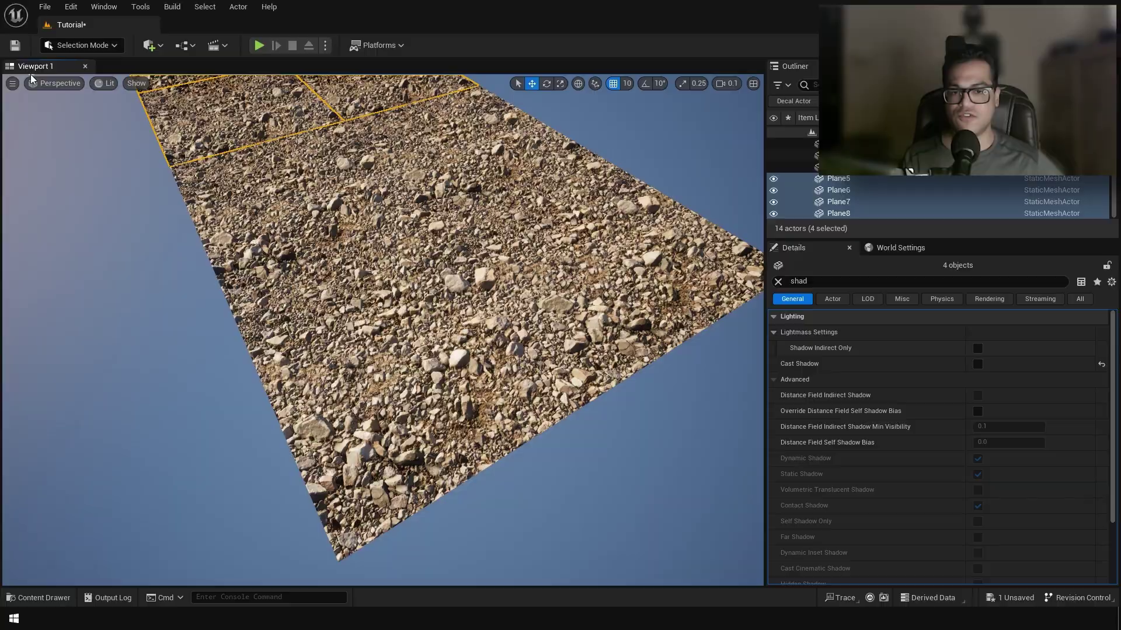
Select all eight planes and duplicate them alongside to form a four-by-four grid of sixteen planes.
right_click_drag(403, 281, 402, 275)
scroll(403, 280, "up", 1)
key("s")
left_click(487, 268, "shift")
left_click(403, 292, "shift")
left_click(467, 358, "shift")
left_click(595, 368, "shift")
left_click_drag(554, 352, 373, 385, "alt")
Deselect the planes and rotate the sunlight to vary the lighting on the tiled rock surface.
right_click_drag(373, 327, 304, 315)
key("Escape")
key("w")
right_click_drag(374, 292, 326, 345)
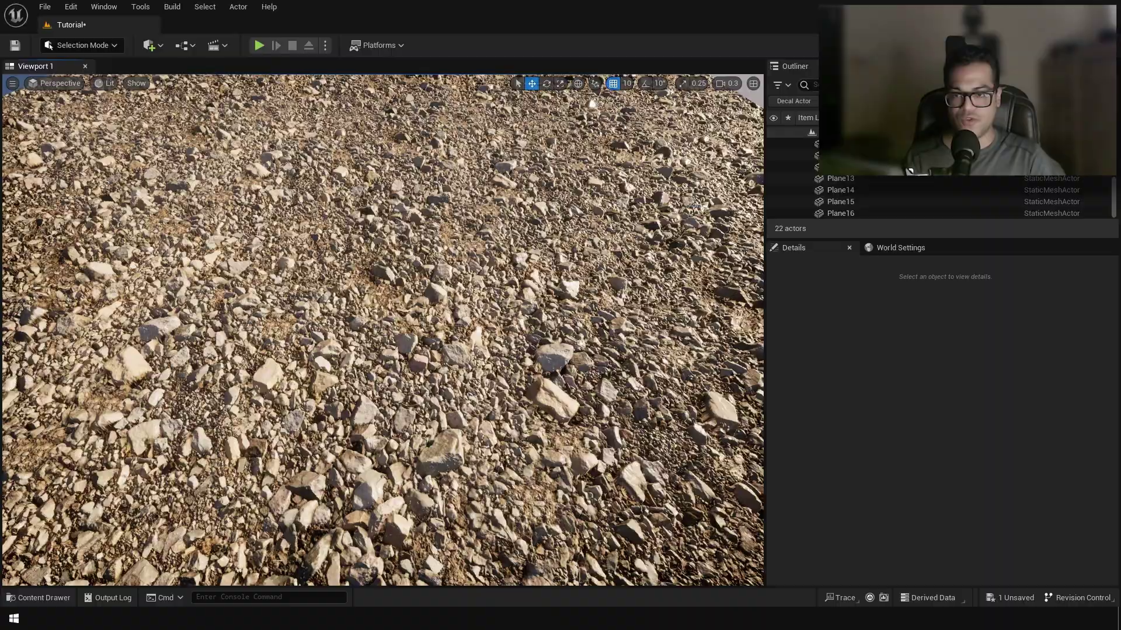
key("ctrl+l")
key("ctrl+l")
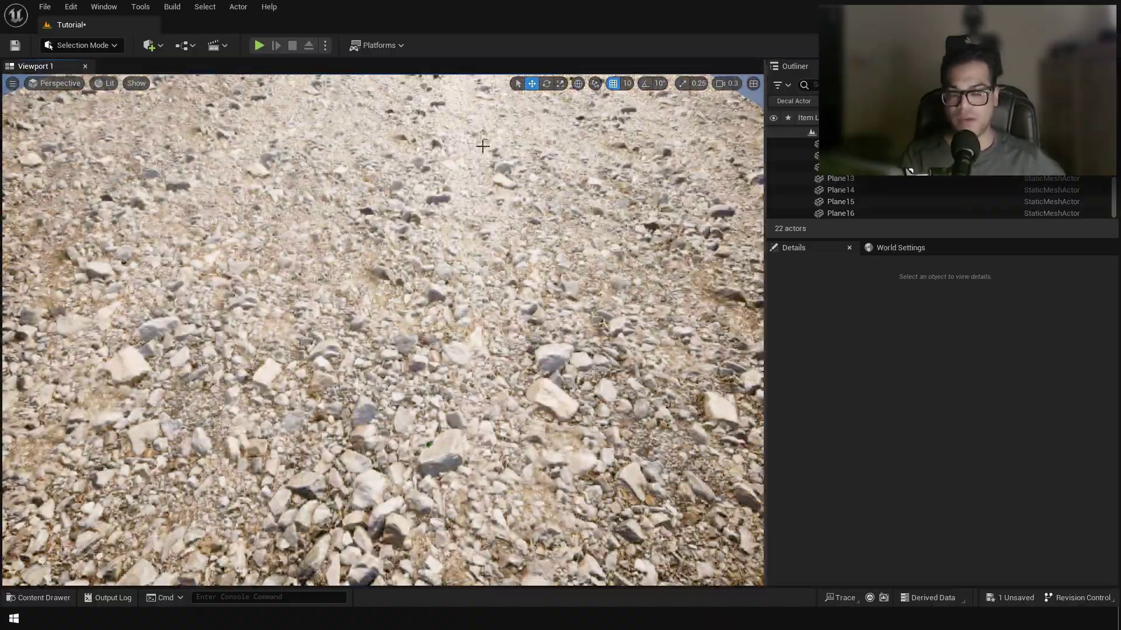
right_click_drag(482, 145, 482, 145)
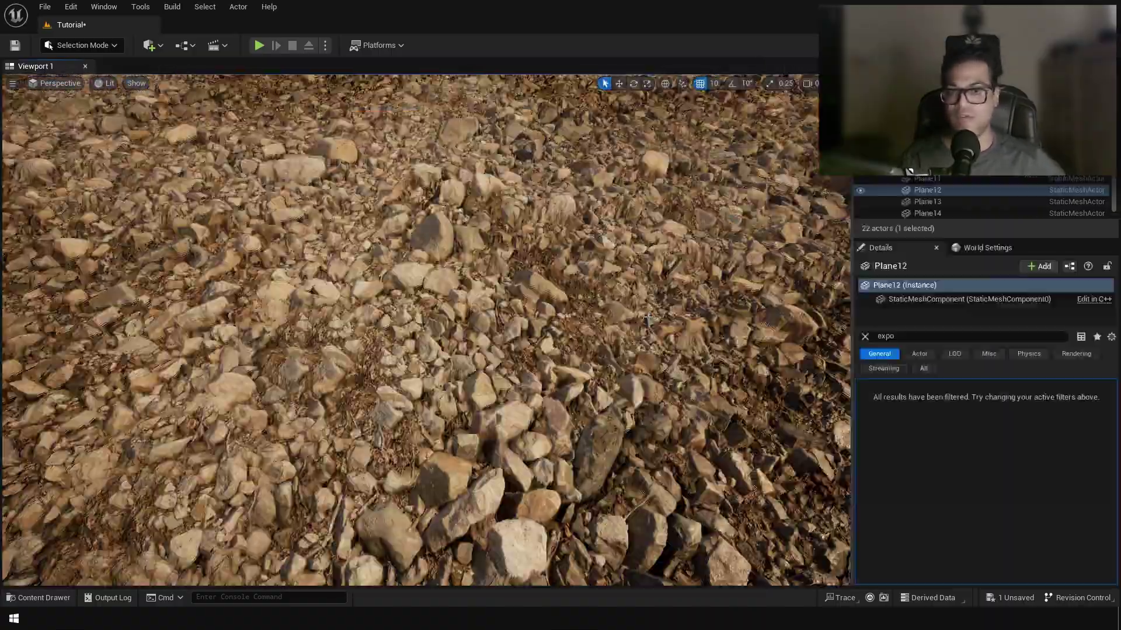
Switch the viewport to Wireframe and examine the mesh of the whole plane grid.
right_click_drag(648, 321, 647, 318)
key("Escape")
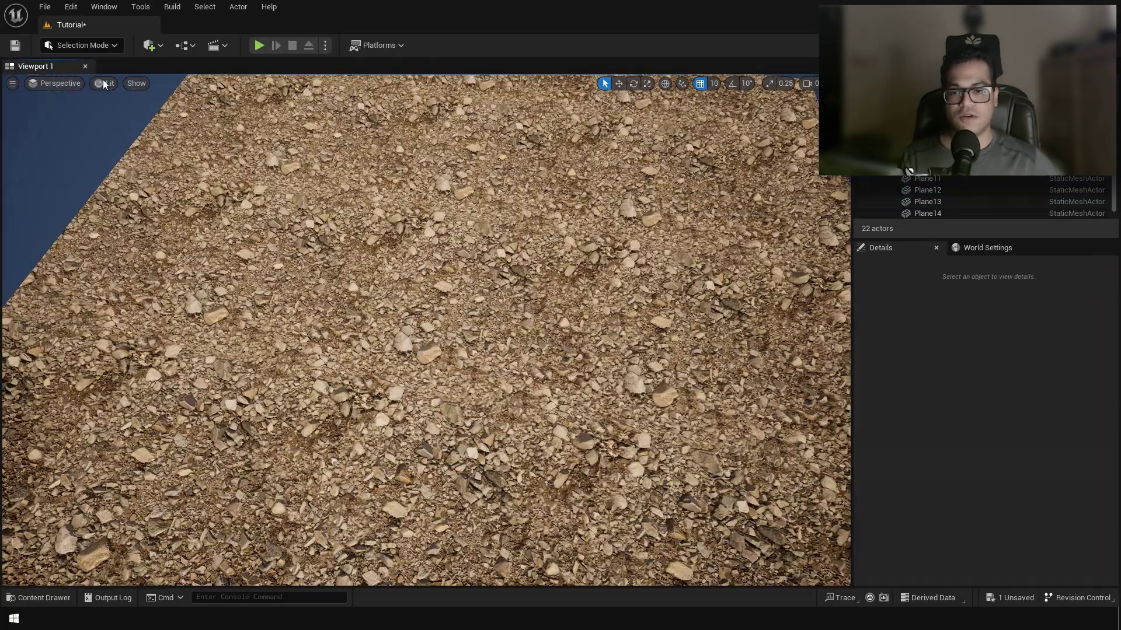
left_click(106, 83)
left_click(135, 140)
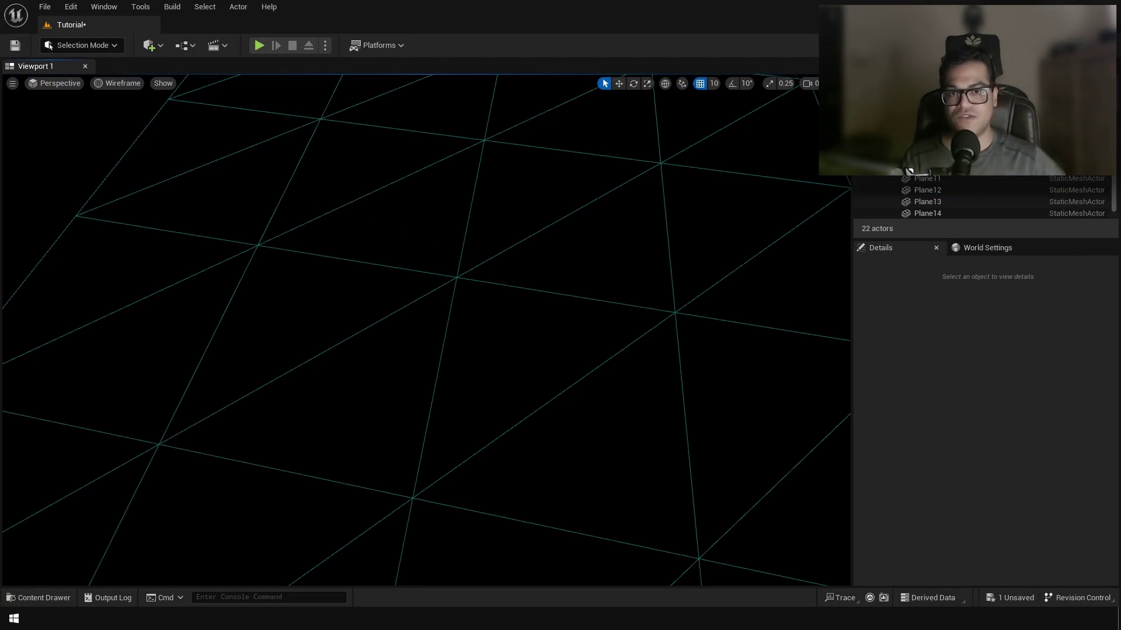
right_click_drag(426, 330, 426, 329)
key("s")
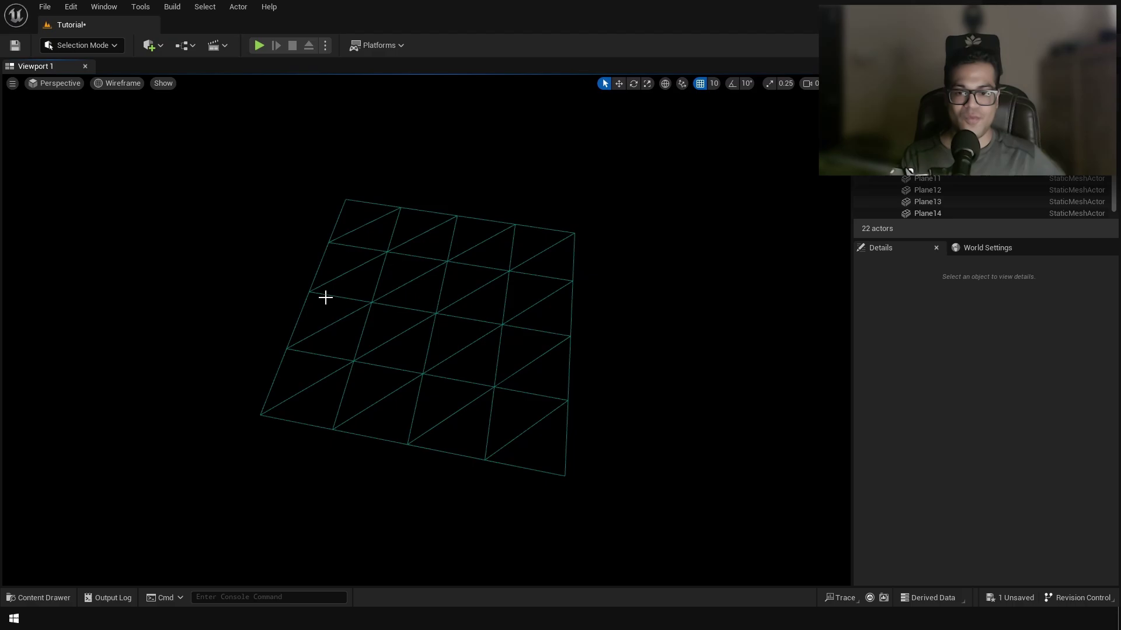